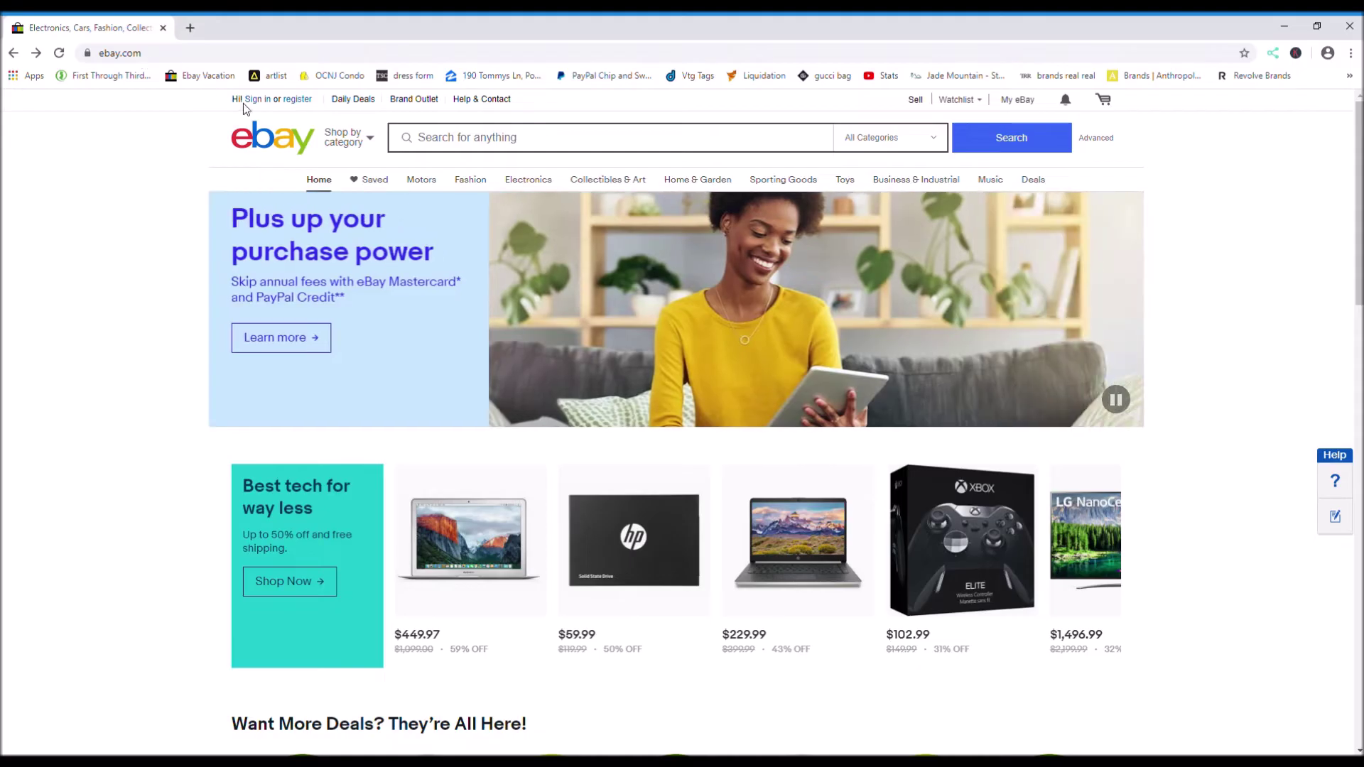
Step: Open the business account registration form and enter Tiny House of Vintage as the legal business name
{"action": "left_click", "coordinate": [299, 101]}
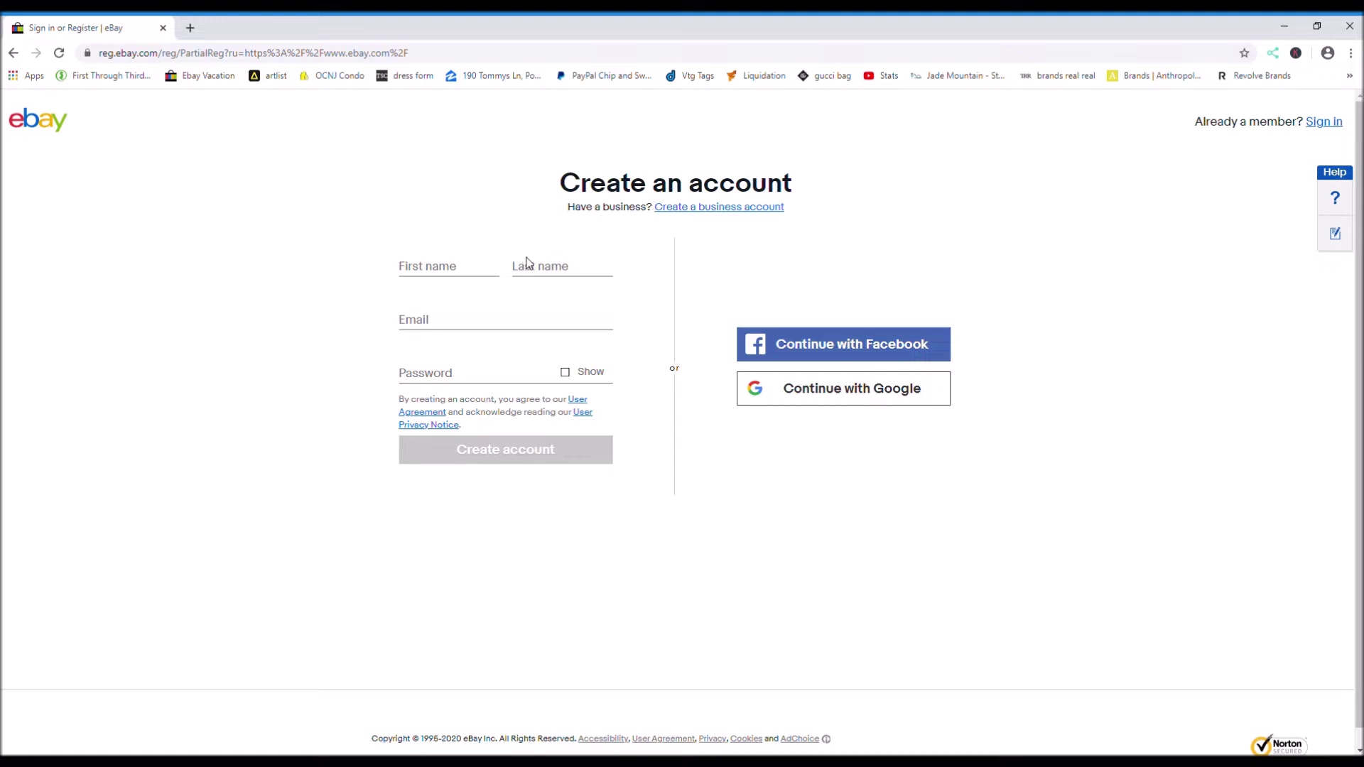
{"action": "left_click", "coordinate": [708, 207]}
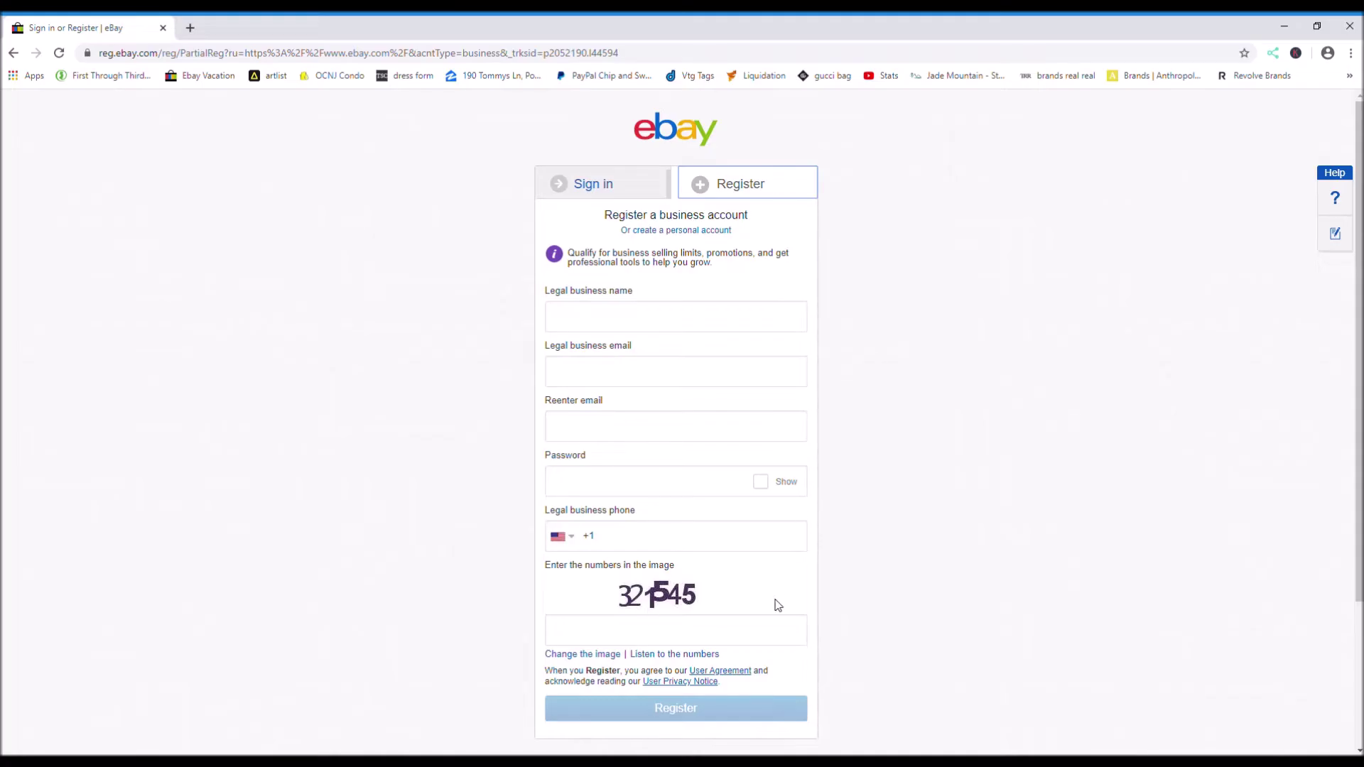
{"action": "left_click", "coordinate": [621, 324]}
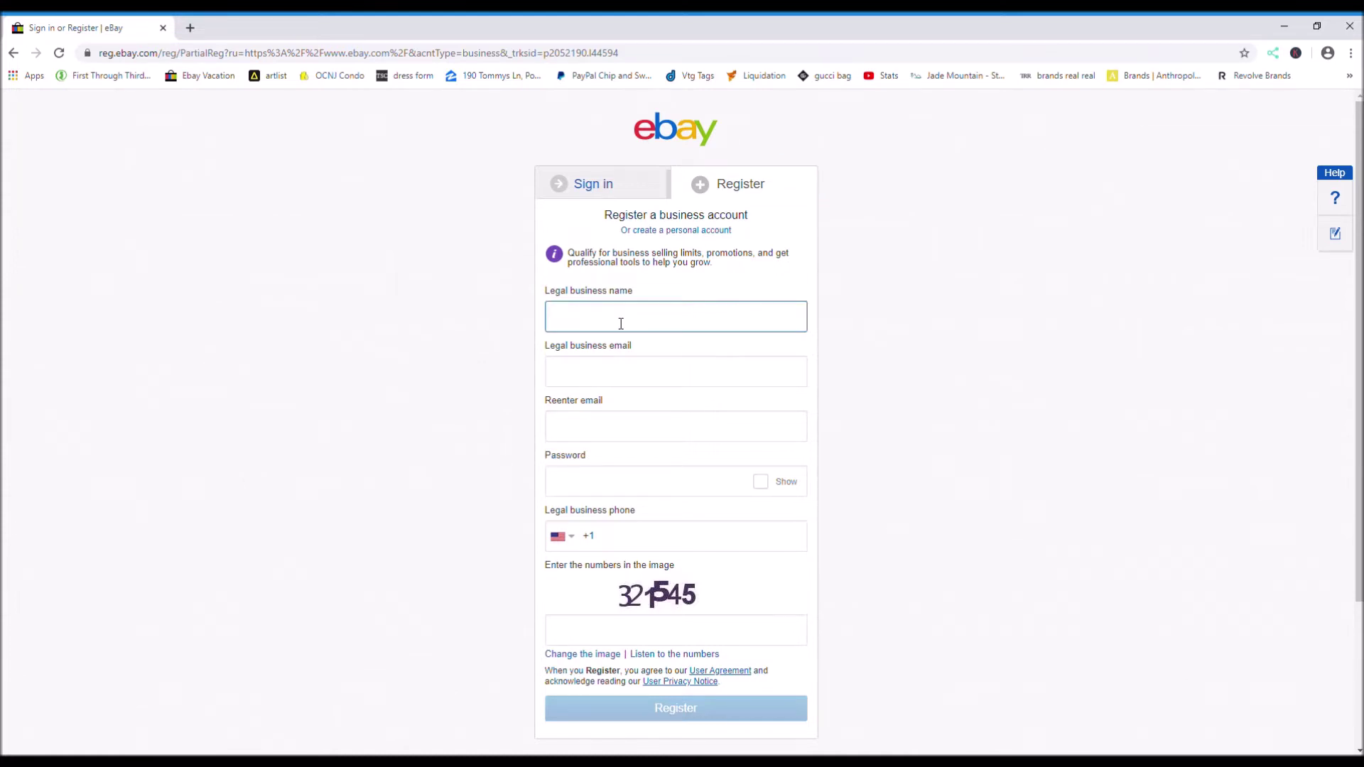
{"action": "type", "text": "Tiny House of Vintage"}
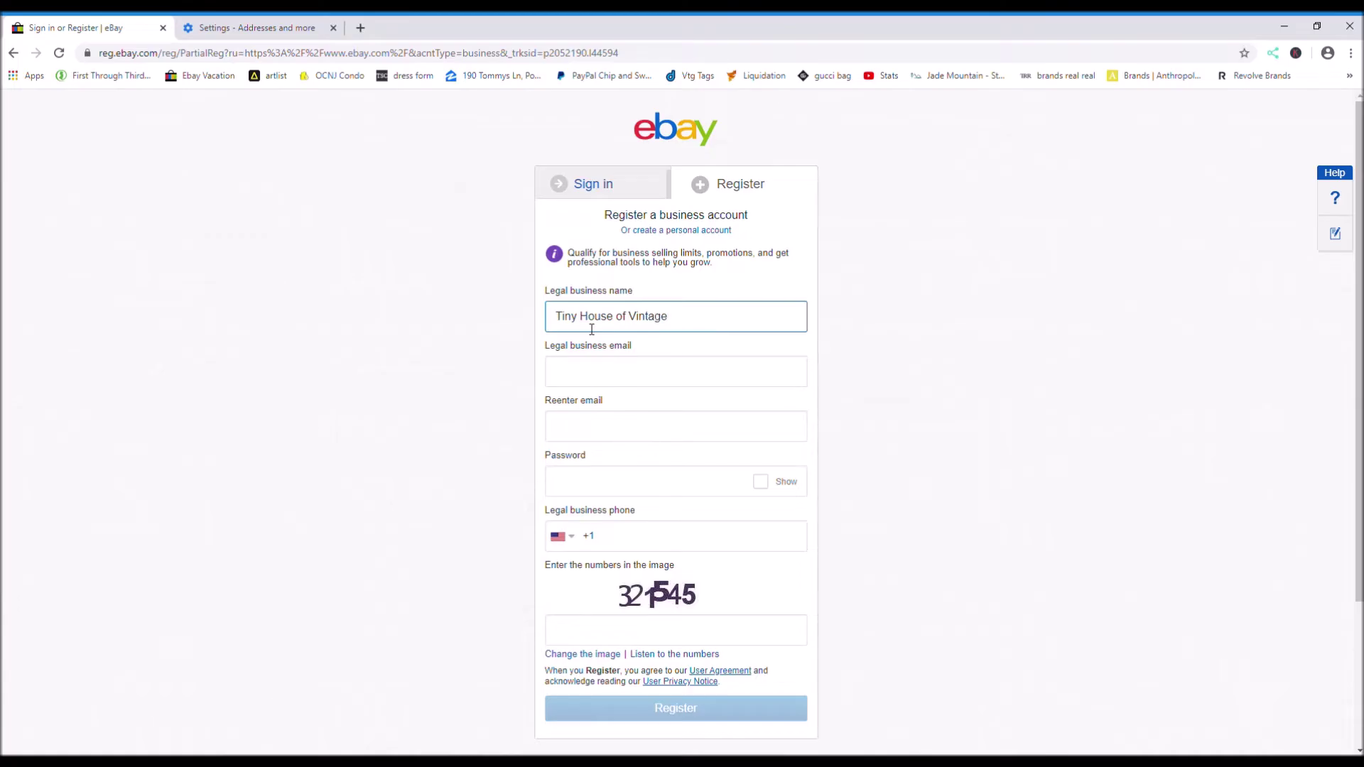
Step: Fill in the business email twice, the account password, the business phone and the image verification numbers, and submit the registration
{"action": "left_click", "coordinate": [584, 382]}
{"action": "type", "text": "Tiny"}
{"action": "key", "text": "BackSpace"}
{"action": "key", "text": "BackSpace"}
{"action": "key", "text": "BackSpace"}
{"action": "key", "text": "BackSpace"}
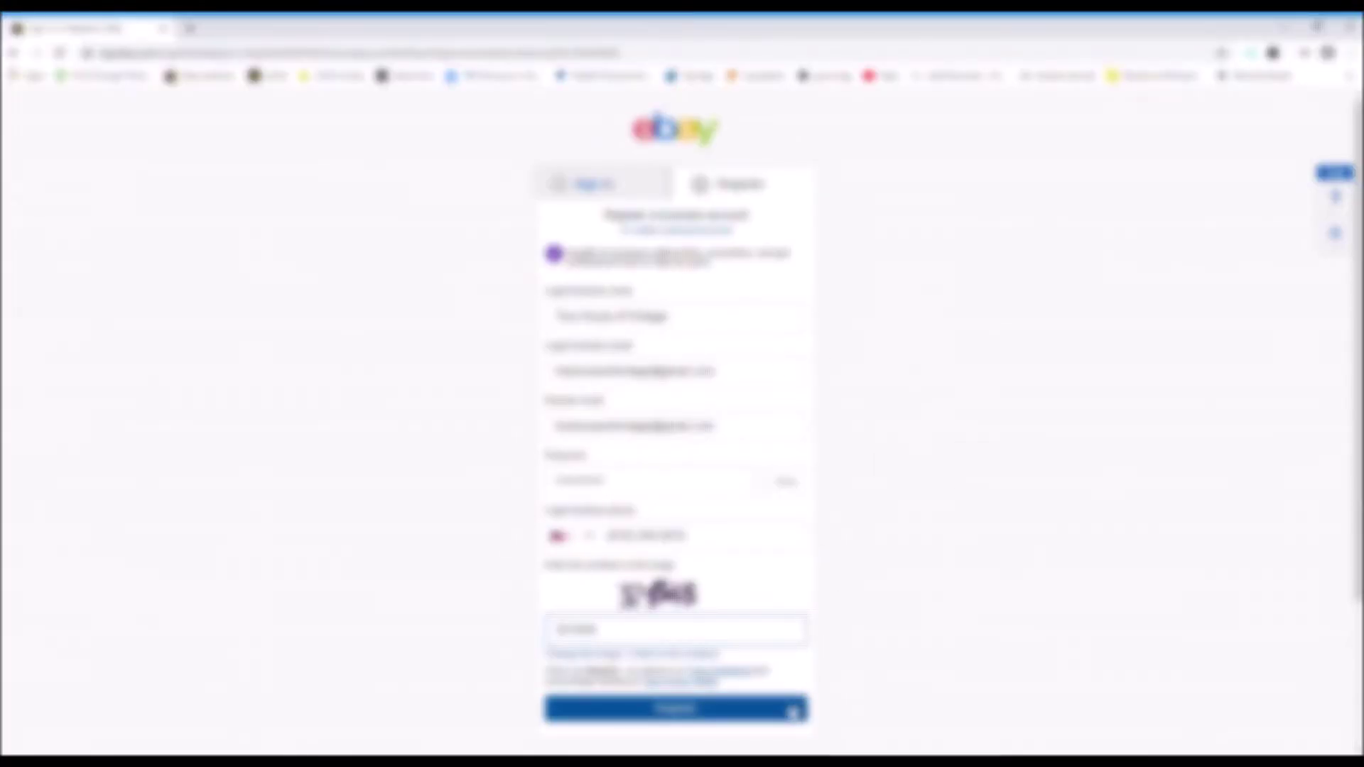
{"action": "left_click", "coordinate": [778, 709]}
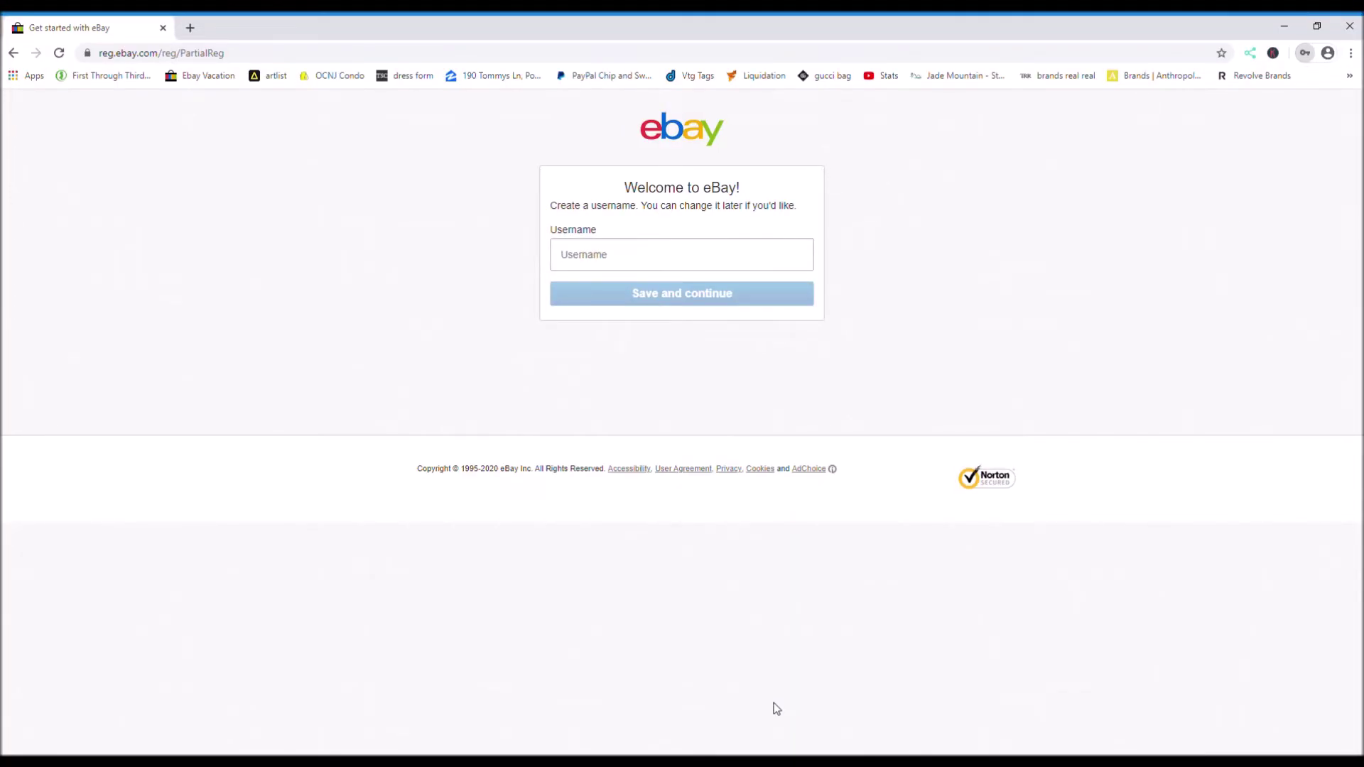
Step: Enter tinyhouseofvintage as the username for the new account
{"action": "type", "text": "tinyhou"}
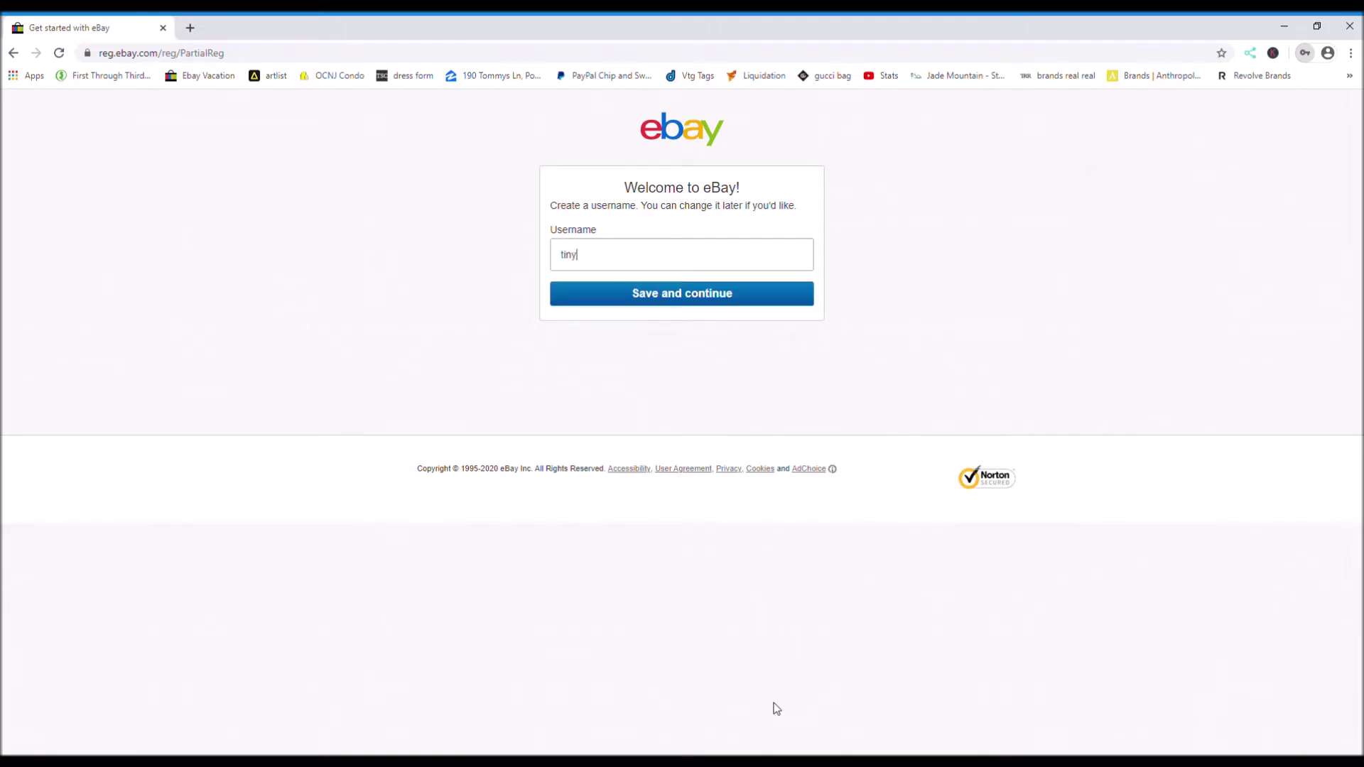
{"action": "type", "text": "seofvintag"}
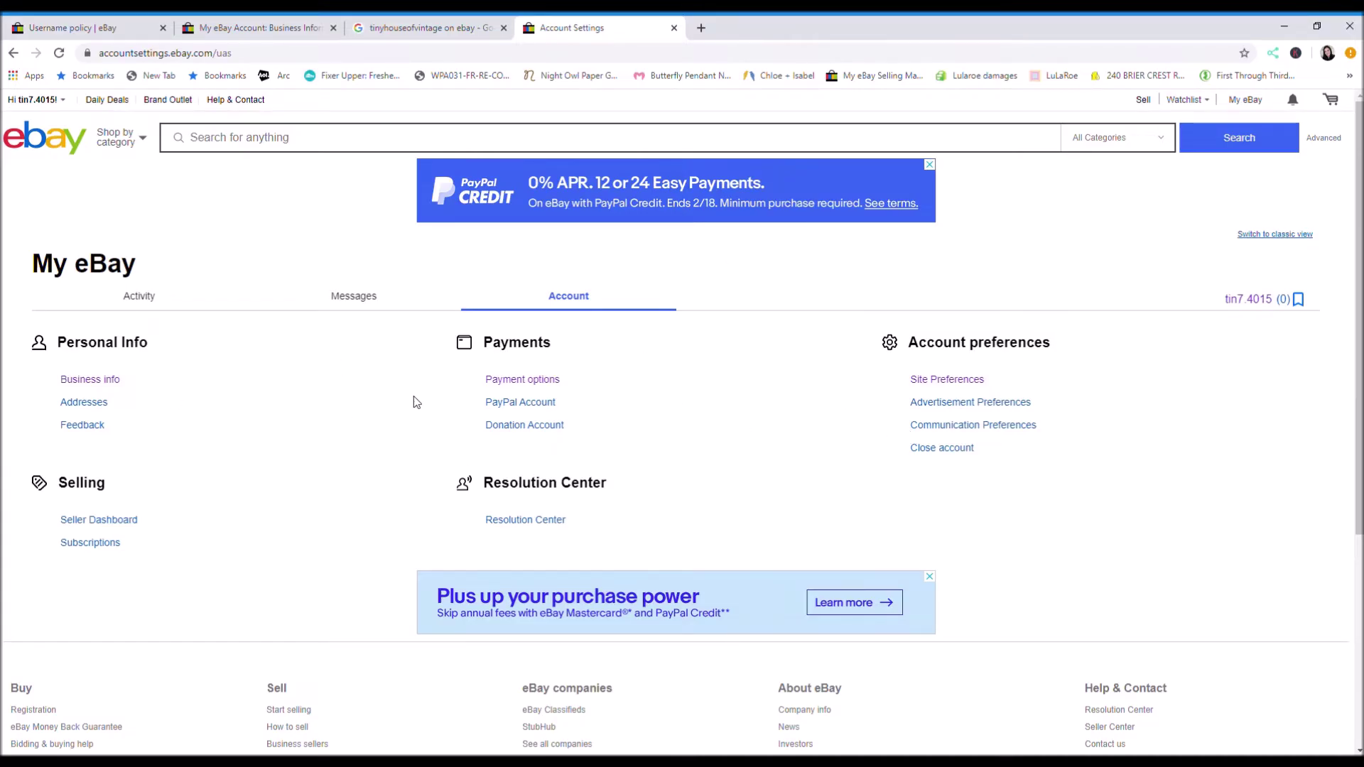
Step: Open the account's business information and sign in again with the username tinyhouseofvintage and the account password
{"action": "left_click", "coordinate": [114, 382]}
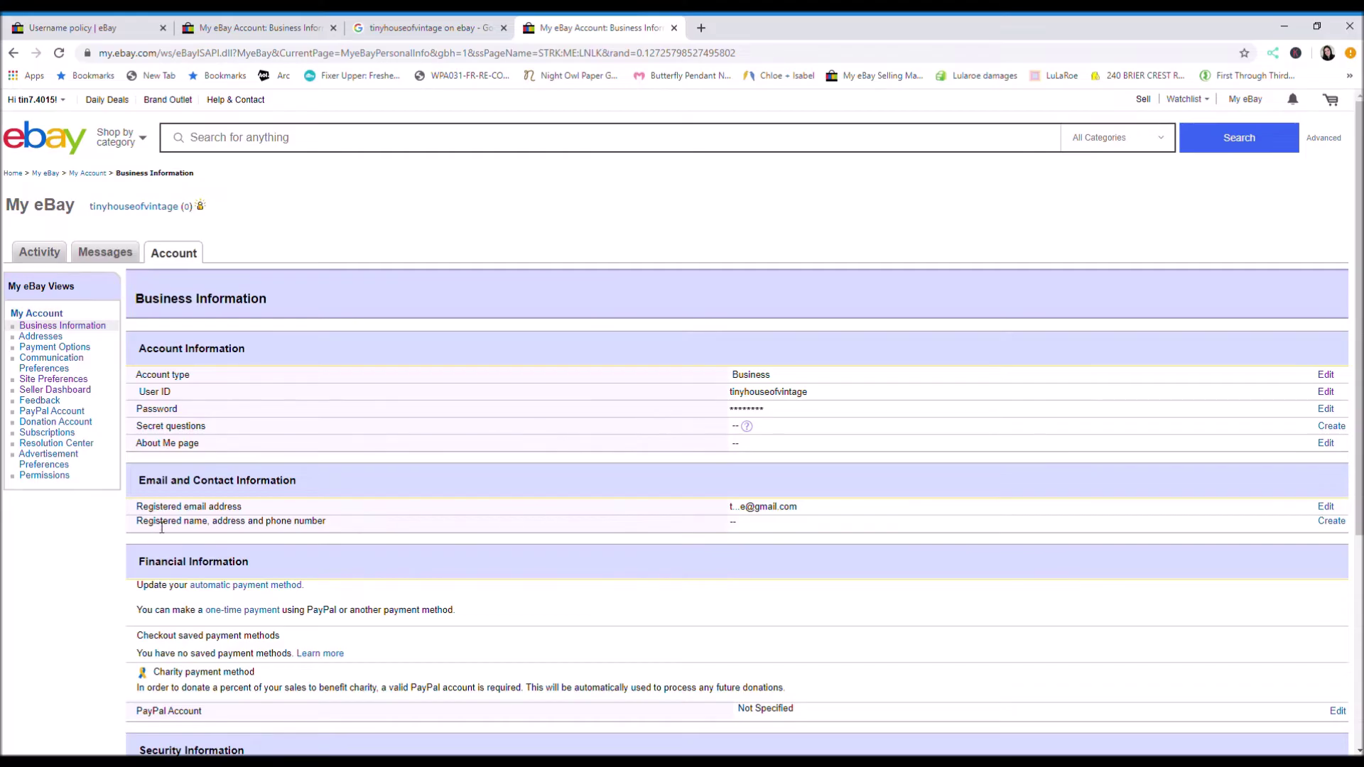
{"action": "type", "text": "tinyhouse"}
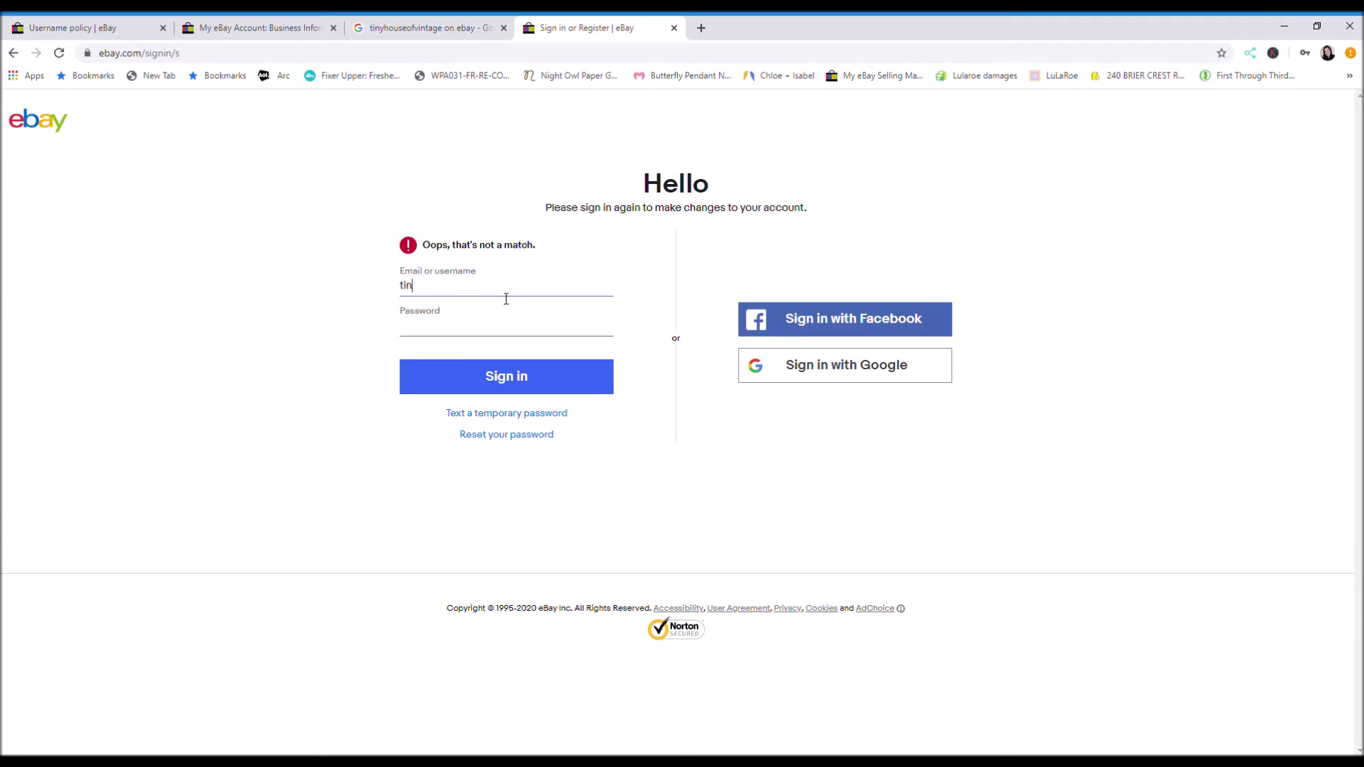
{"action": "type", "text": "ofvintage"}
{"action": "key", "text": "Tab"}
{"action": "type", "text": "••••••••••••"}
{"action": "key", "text": "Return"}
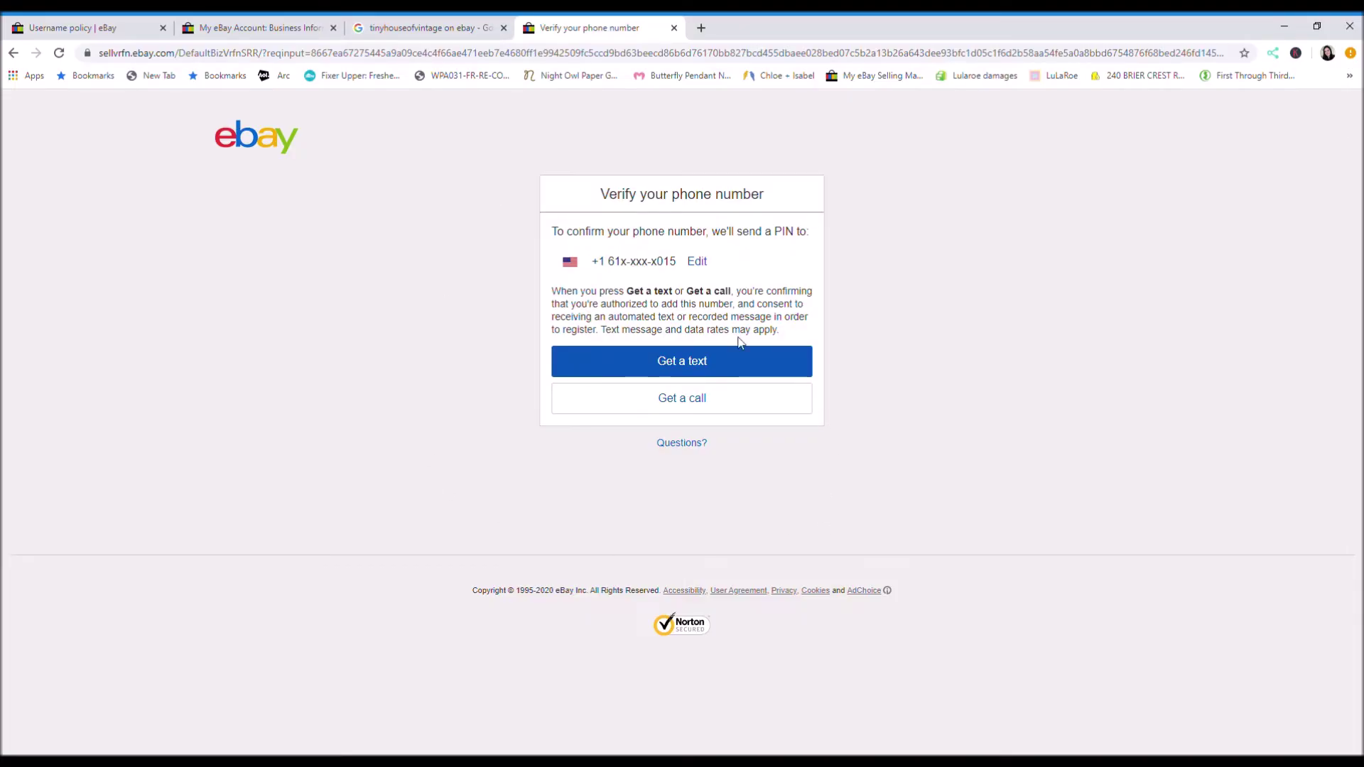
Step: Complete the seller verification by text message and personal details, and choose a credit or debit card as the automatic payment method
{"action": "left_click", "coordinate": [719, 364]}
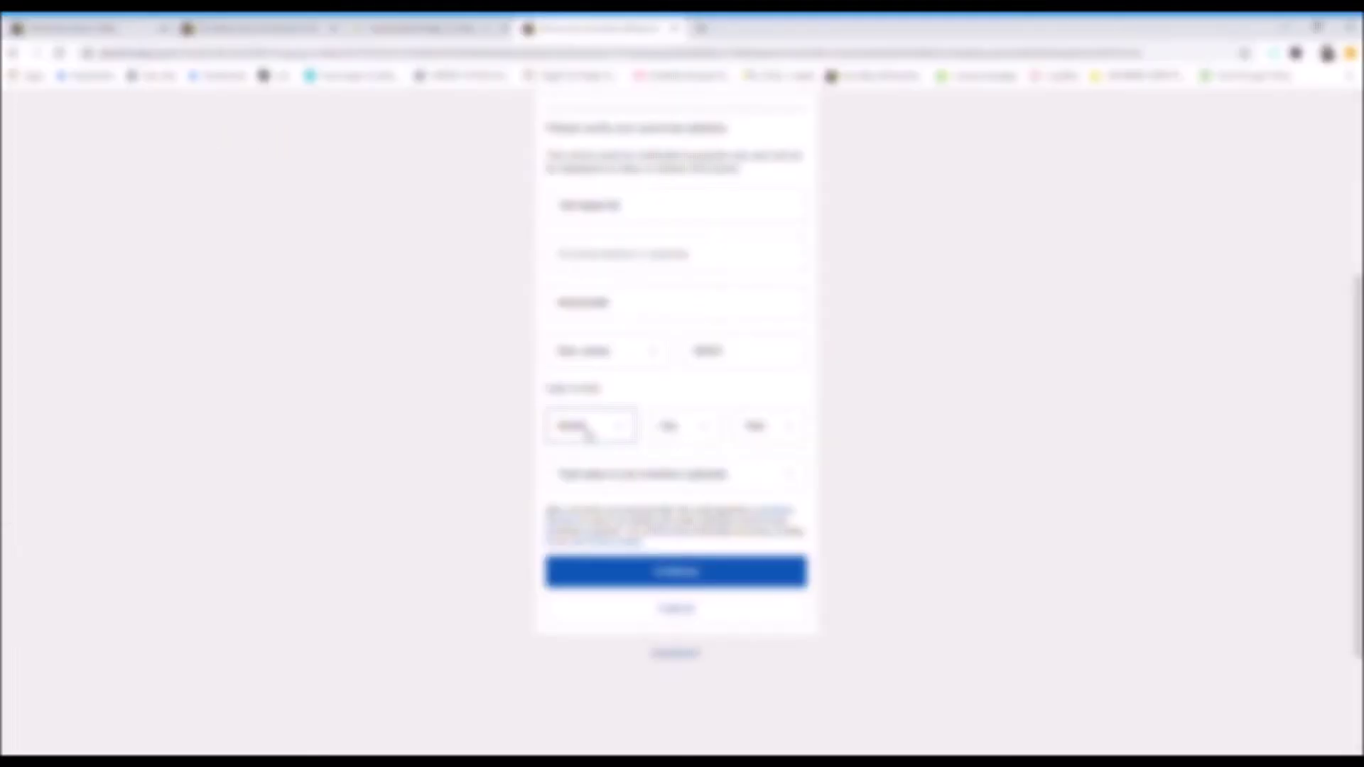
{"action": "left_click", "coordinate": [594, 545]}
{"action": "left_click", "coordinate": [701, 577]}
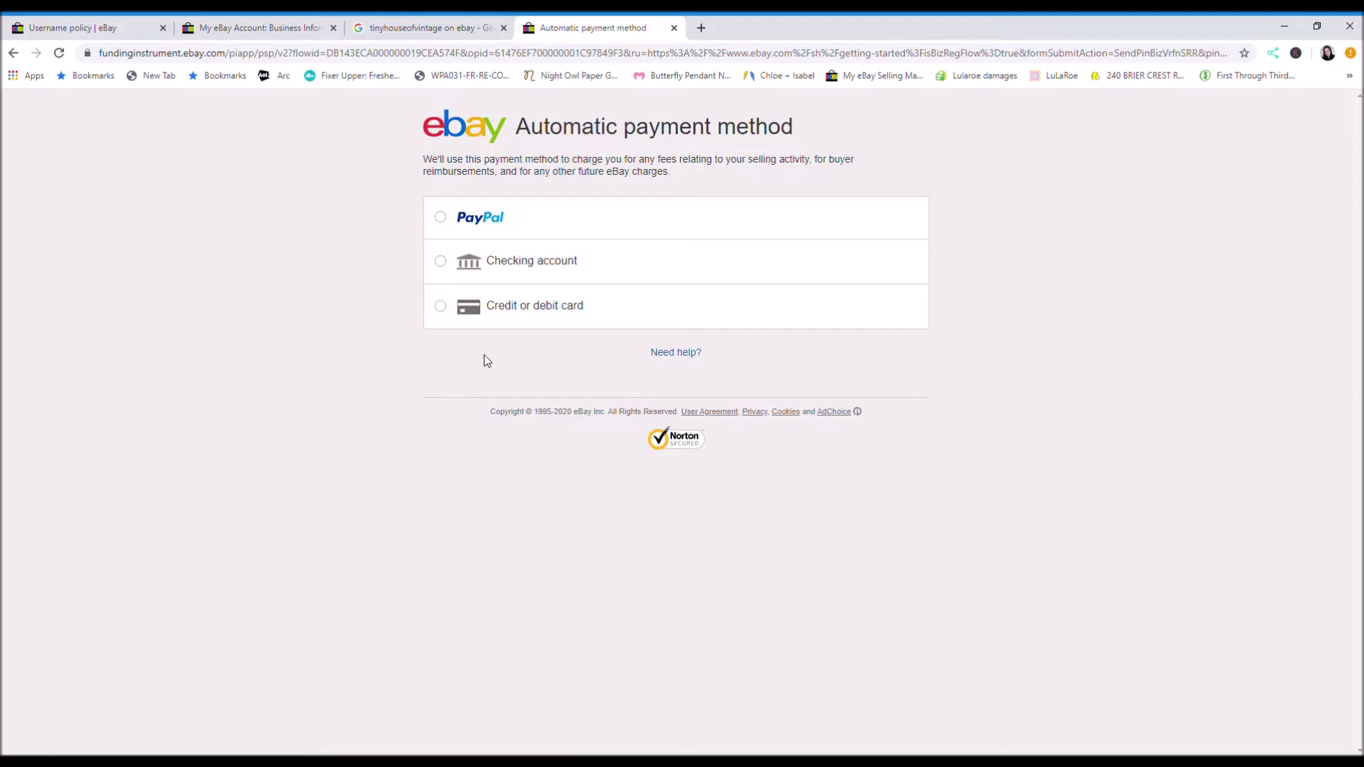
{"action": "left_click", "coordinate": [527, 313]}
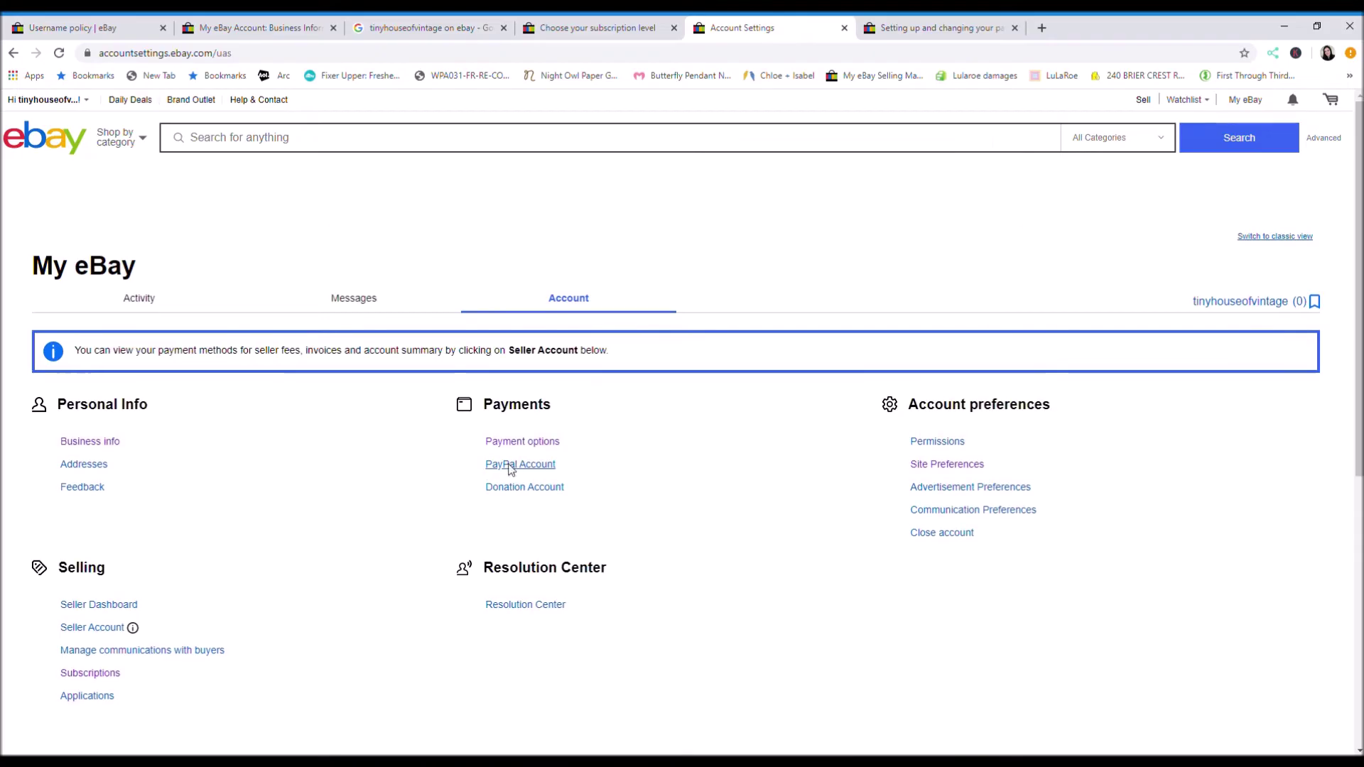
Step: Open the PayPal account settings and bring up the sign-up page for a new PayPal account
{"action": "left_click", "coordinate": [514, 466]}
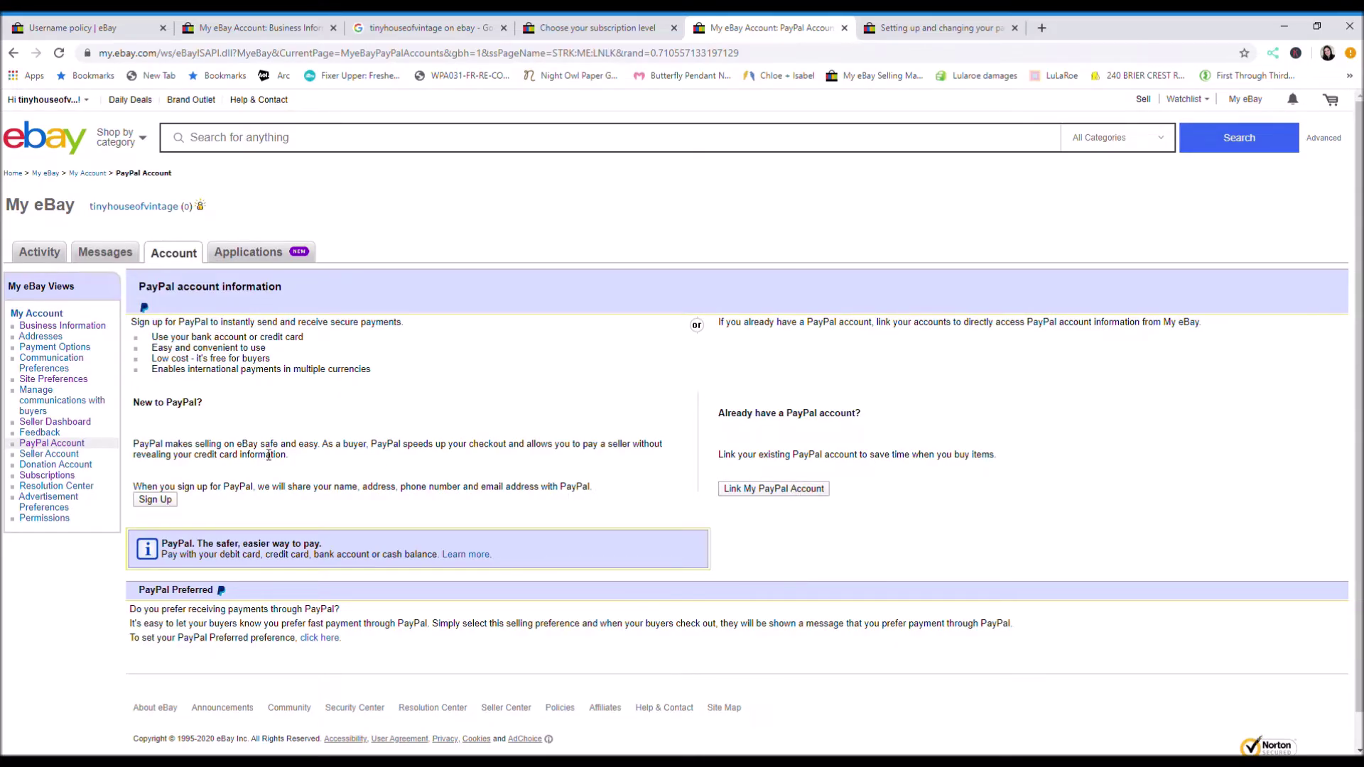
{"action": "left_click", "coordinate": [152, 501]}
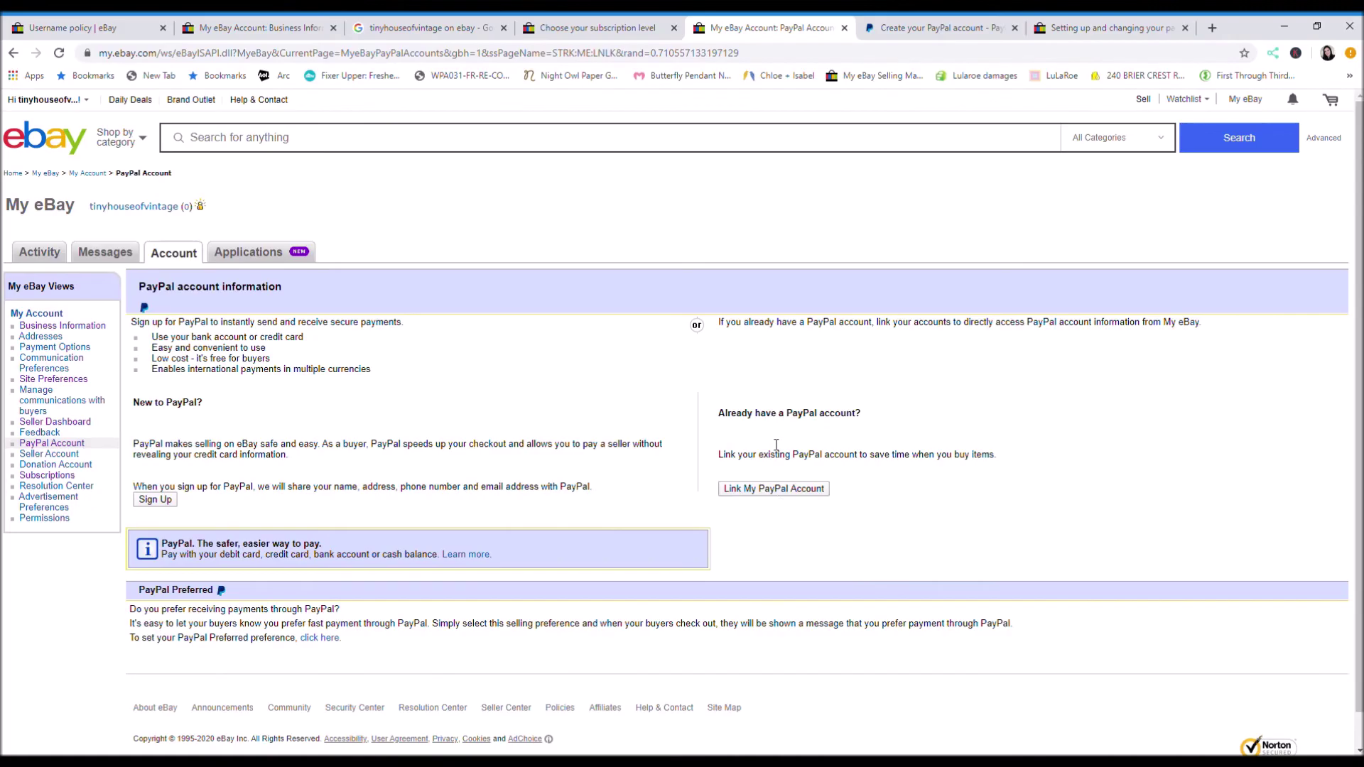
Step: Link the existing PayPal account by logging in with its email and password, and check the PayPal account information on eBay
{"action": "left_click", "coordinate": [779, 490]}
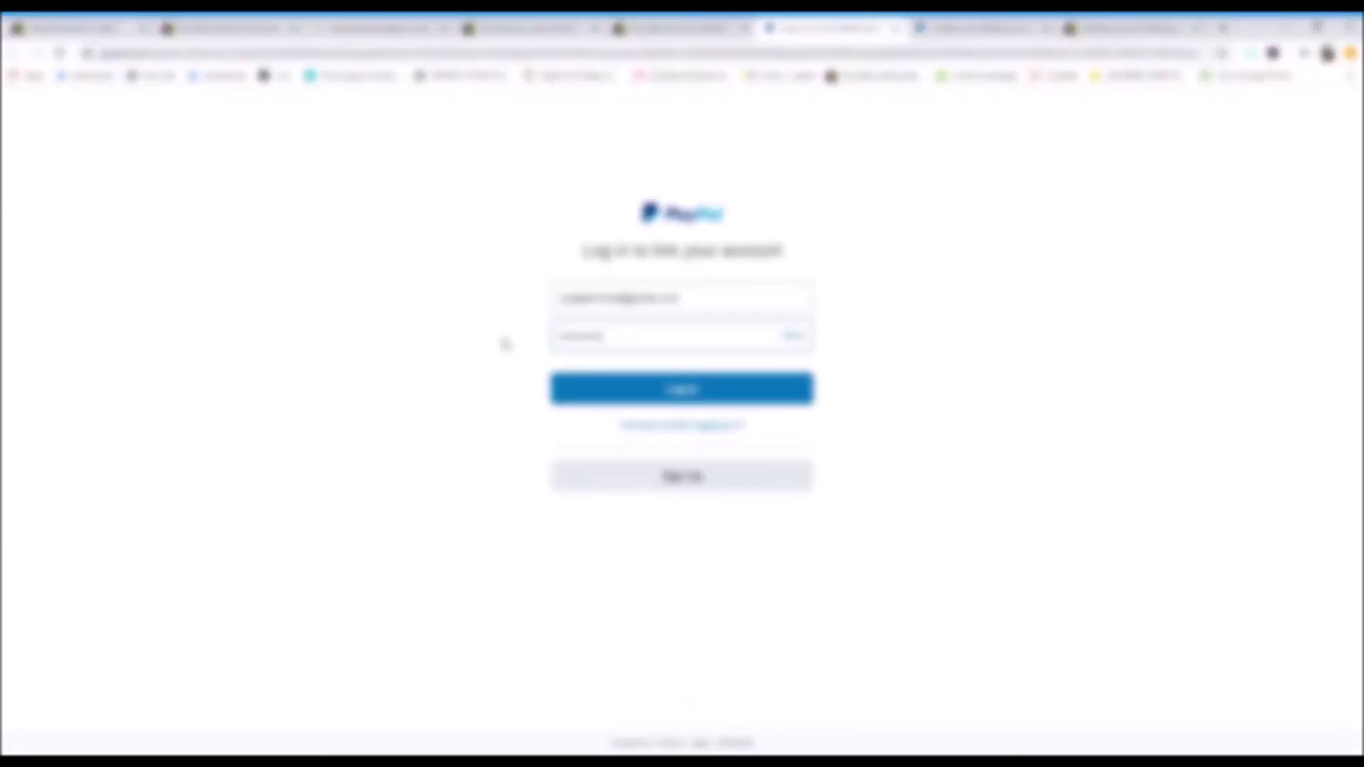
{"action": "key", "text": "Return"}
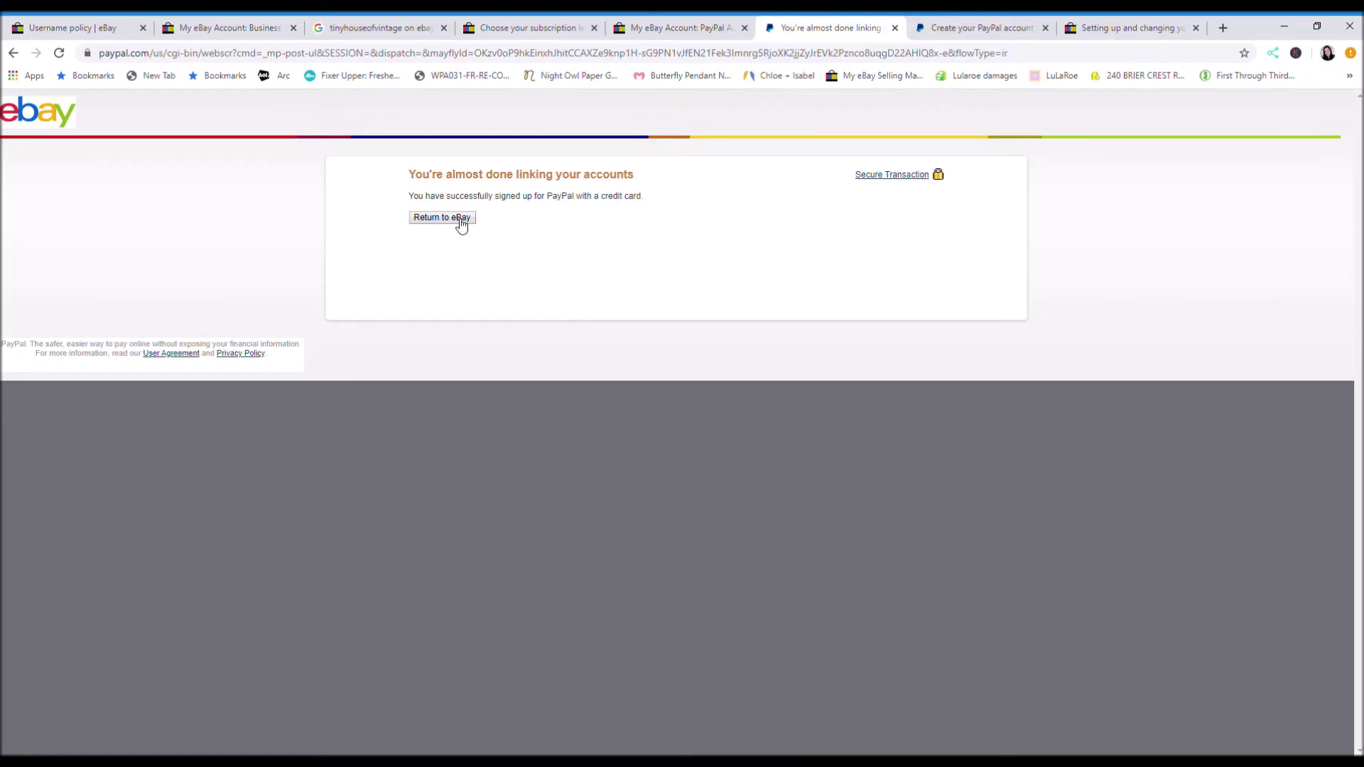
{"action": "left_click", "coordinate": [461, 223]}
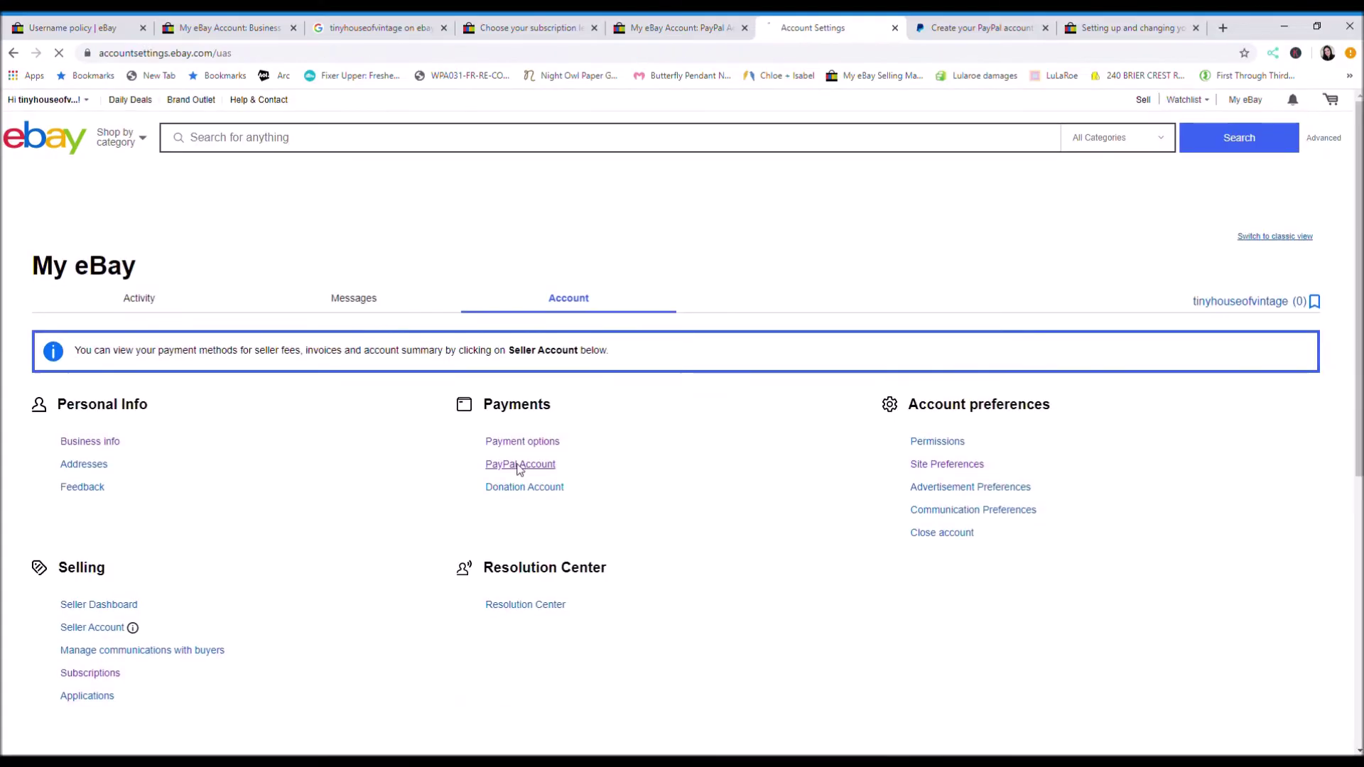
{"action": "left_click", "coordinate": [519, 465]}
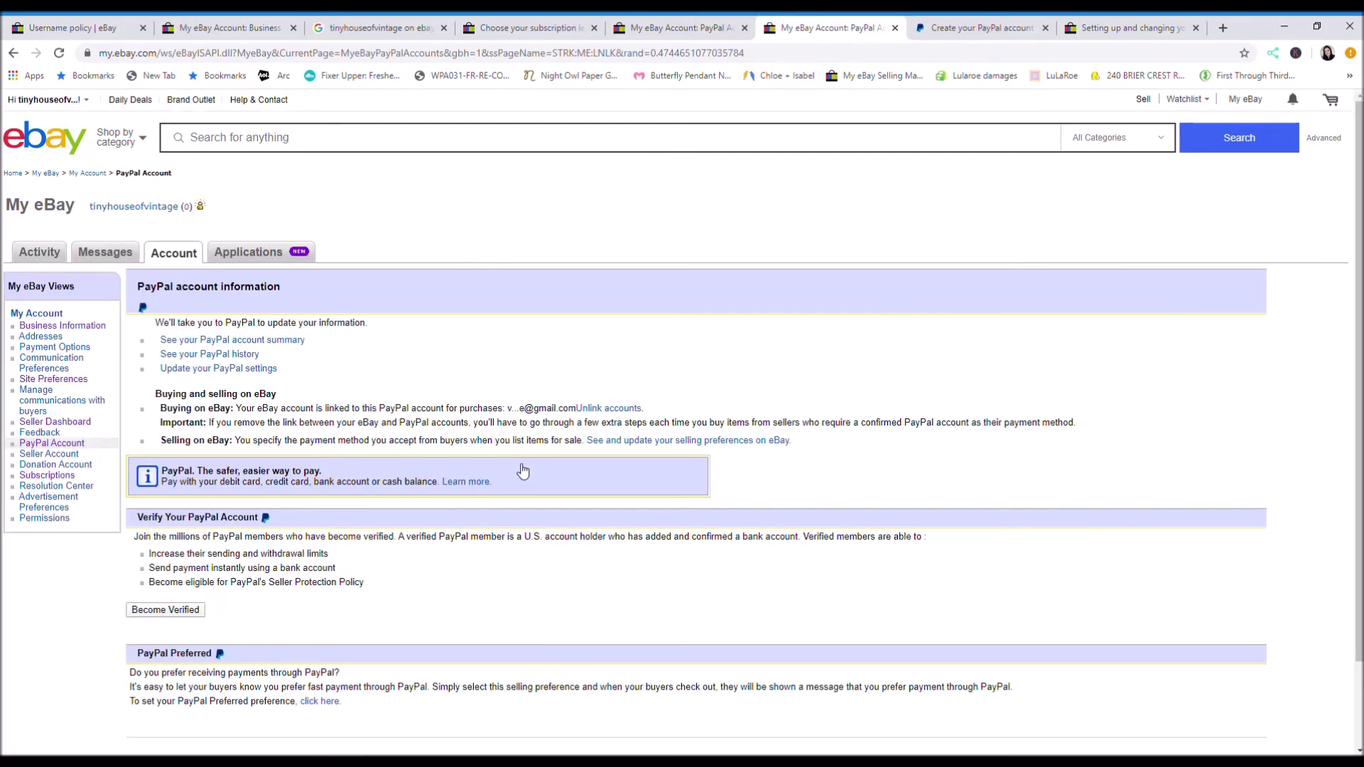
{"action": "scroll", "coordinate": [523, 472], "scroll_direction": "down", "scroll_amount": 1}
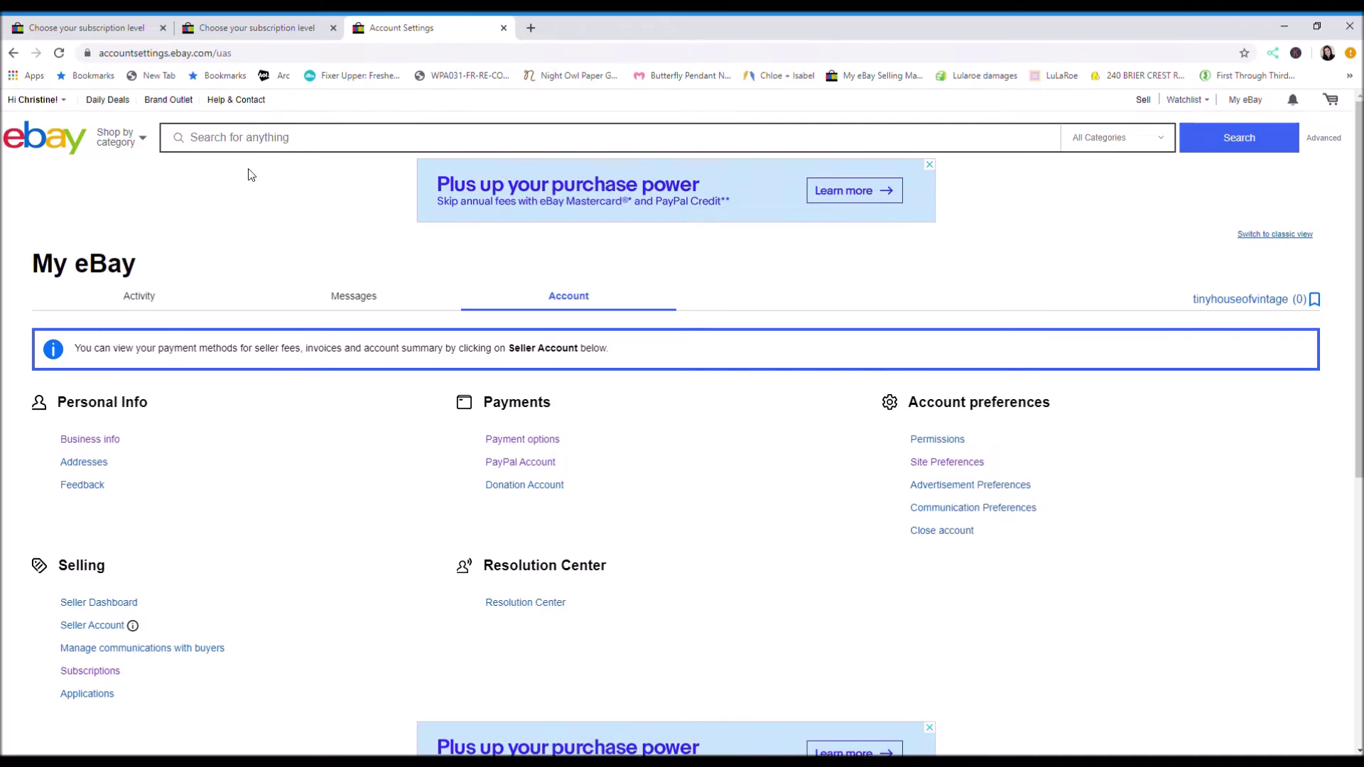
Step: Open the eBay Store subscription options and compare the pricing, fees and benefits of the store levels
{"action": "left_click", "coordinate": [80, 674]}
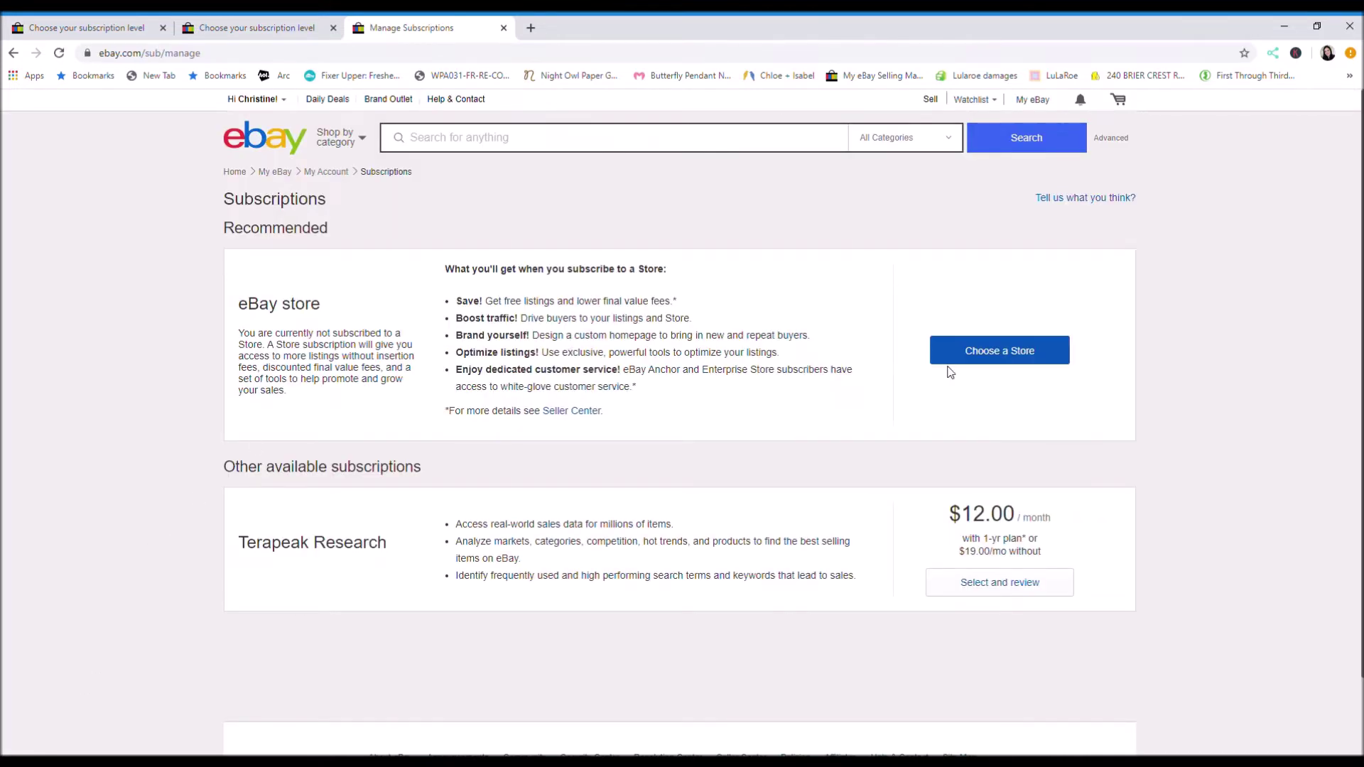
{"action": "left_click", "coordinate": [981, 352]}
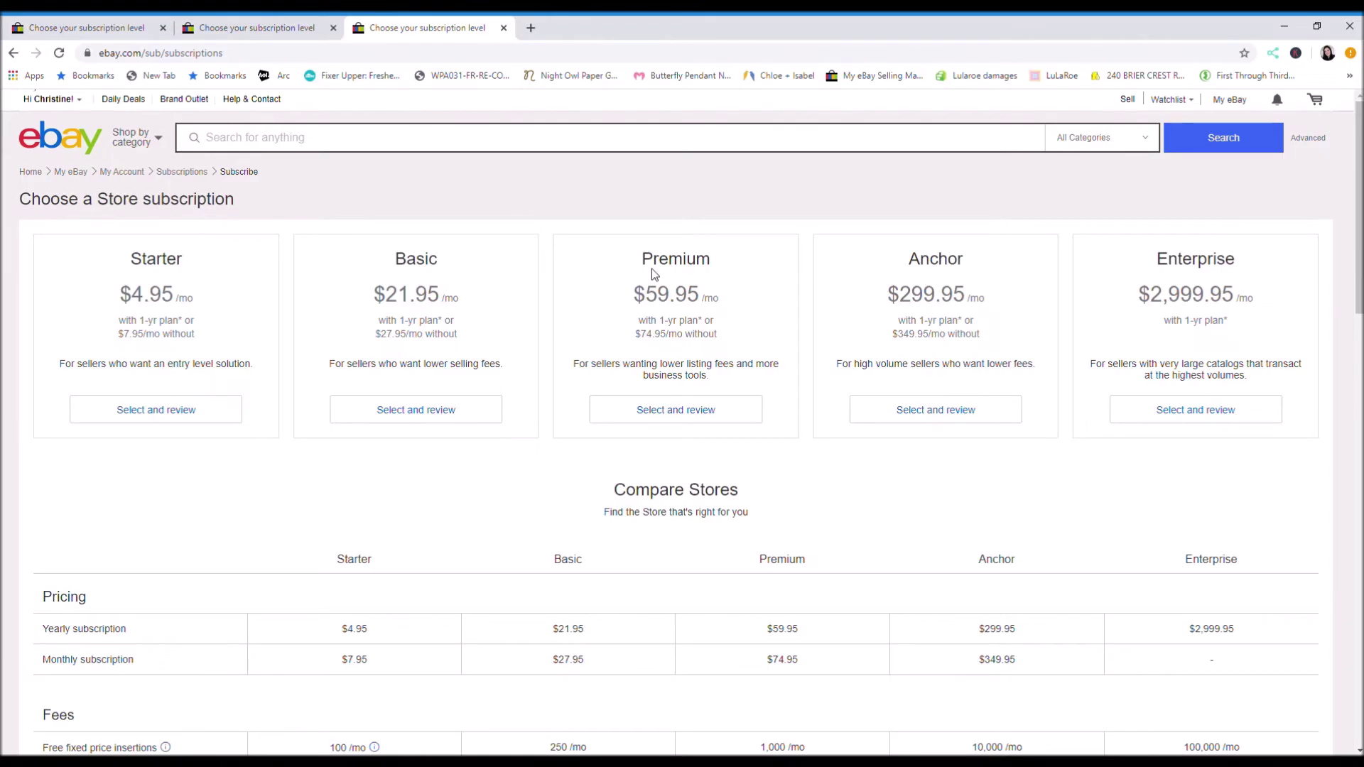
{"action": "scroll", "coordinate": [651, 269], "scroll_direction": "down", "scroll_amount": 15}
{"action": "left_click_drag", "start_coordinate": [1359, 562], "coordinate": [1361, 256]}
{"action": "scroll", "coordinate": [149, 346], "scroll_direction": "down", "scroll_amount": 5}
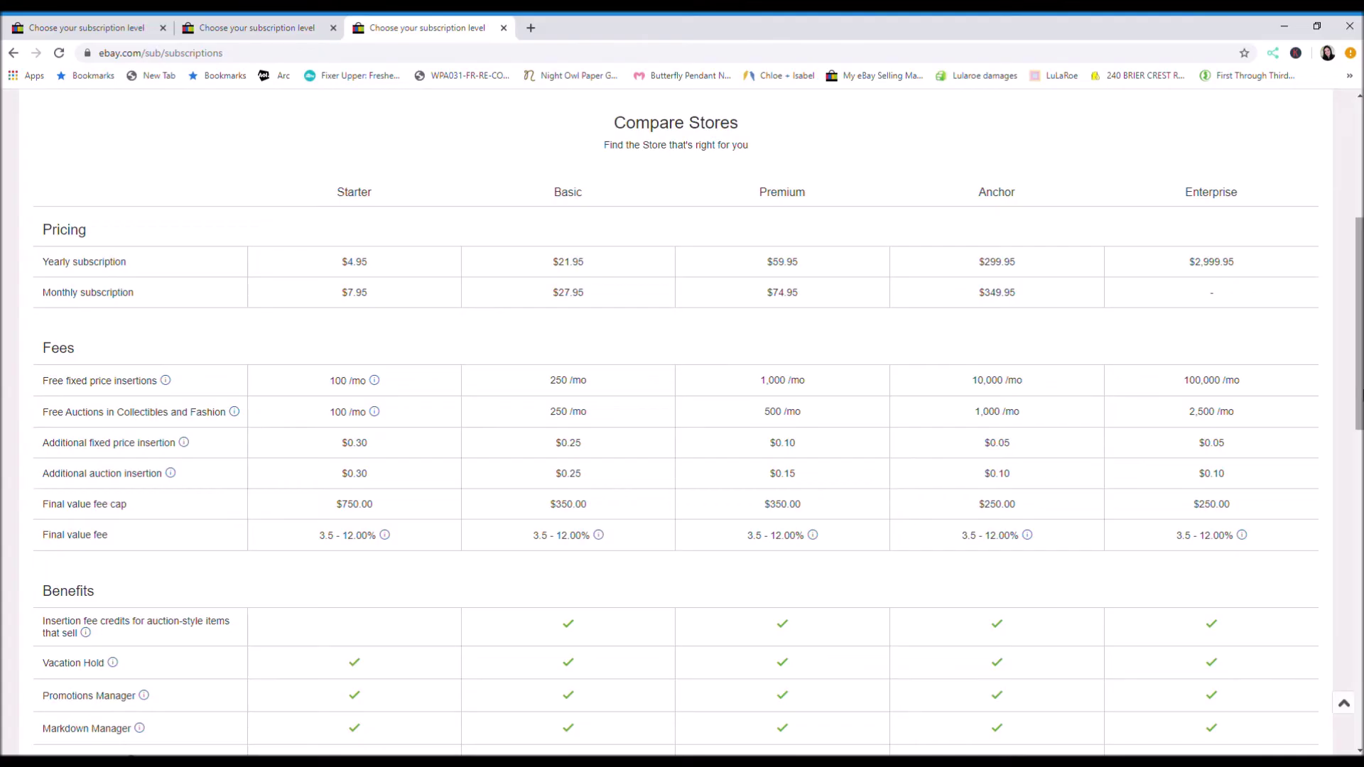
{"action": "left_click_drag", "start_coordinate": [1362, 394], "coordinate": [1361, 374]}
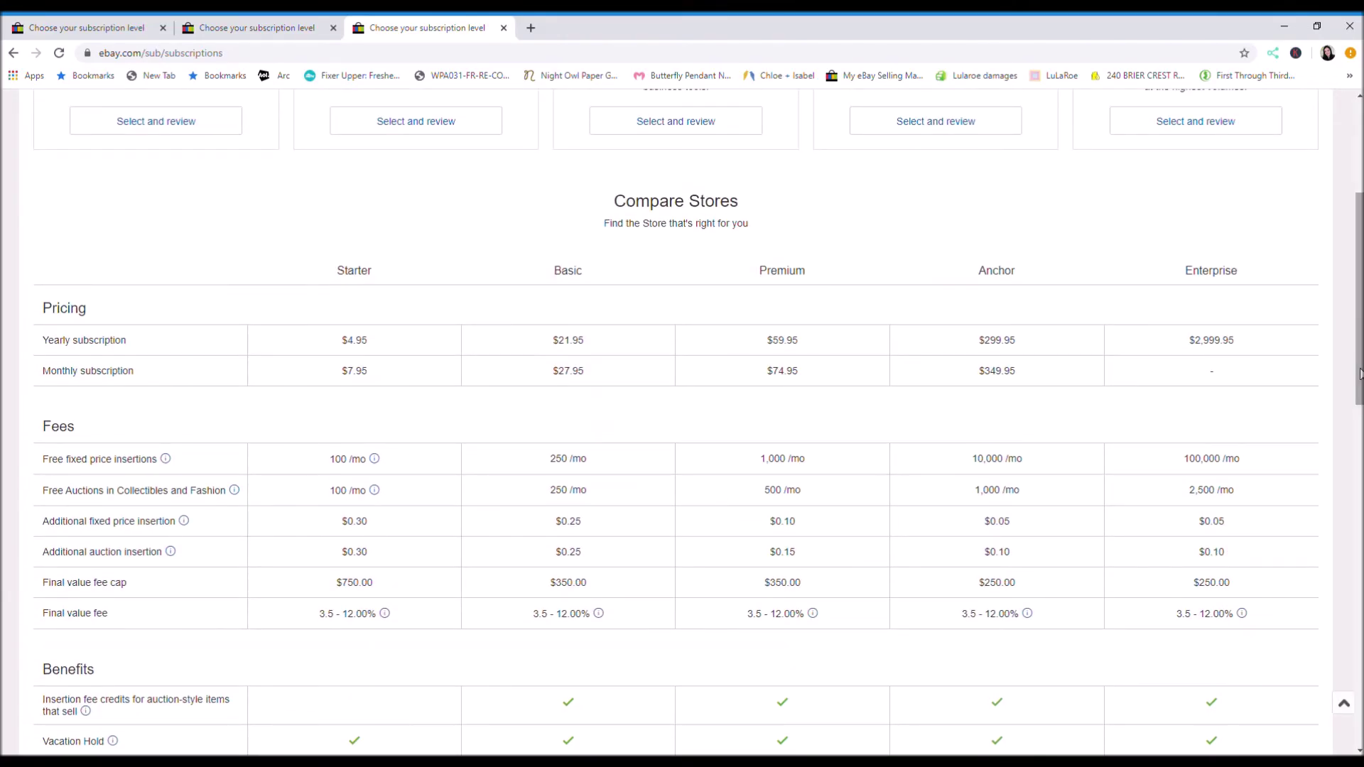
{"action": "left_click_drag", "start_coordinate": [1362, 374], "coordinate": [1361, 344]}
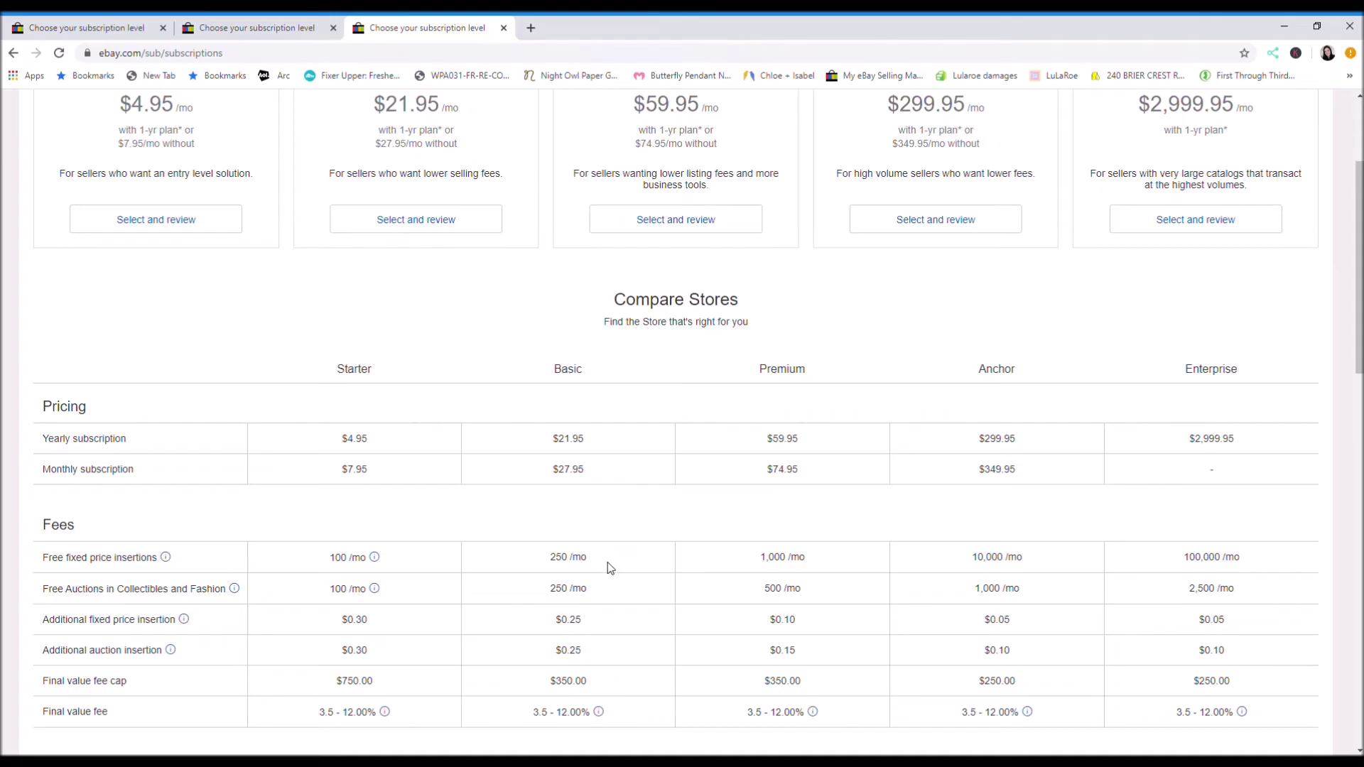
Step: Select the Starter Store plan, name the store Tiny House of Vintage and submit the subscription order
{"action": "key", "text": "End"}
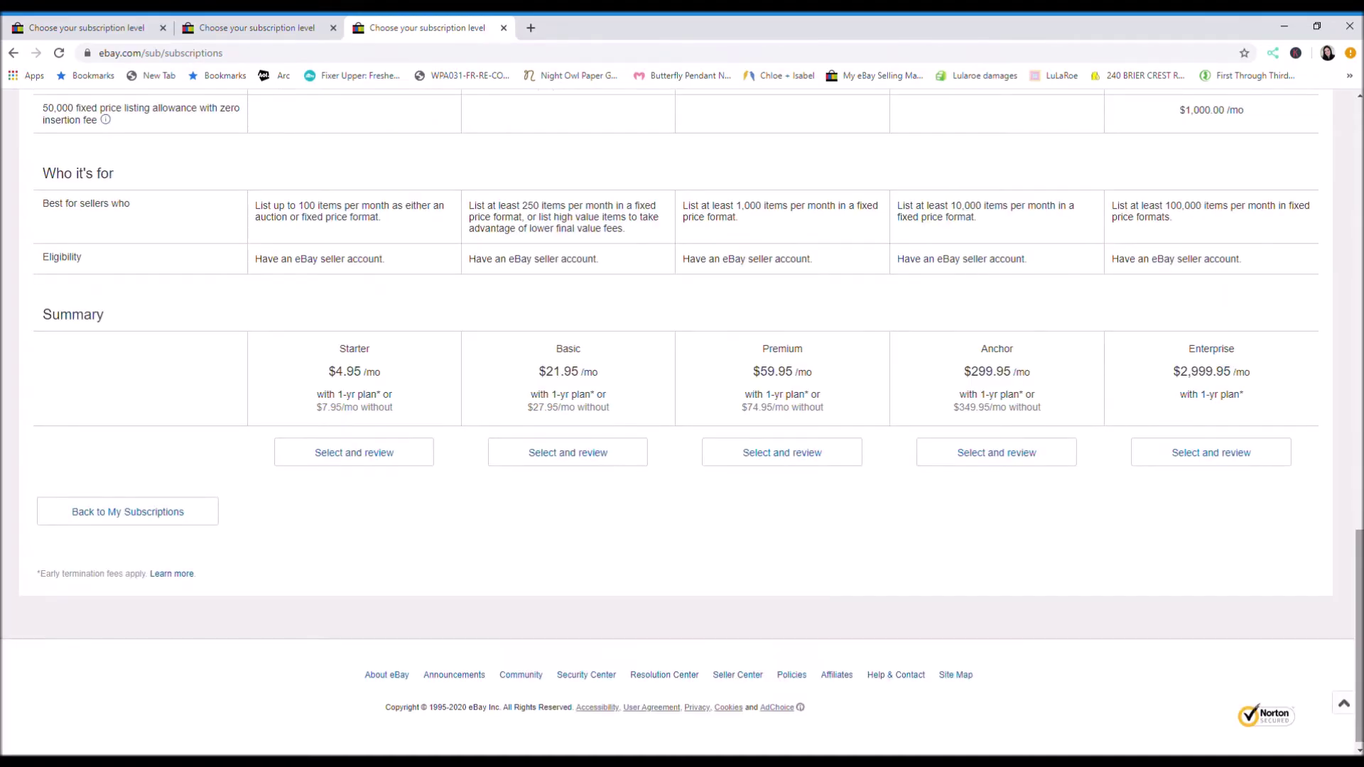
{"action": "left_click", "coordinate": [360, 463]}
{"action": "left_click", "coordinate": [354, 498]}
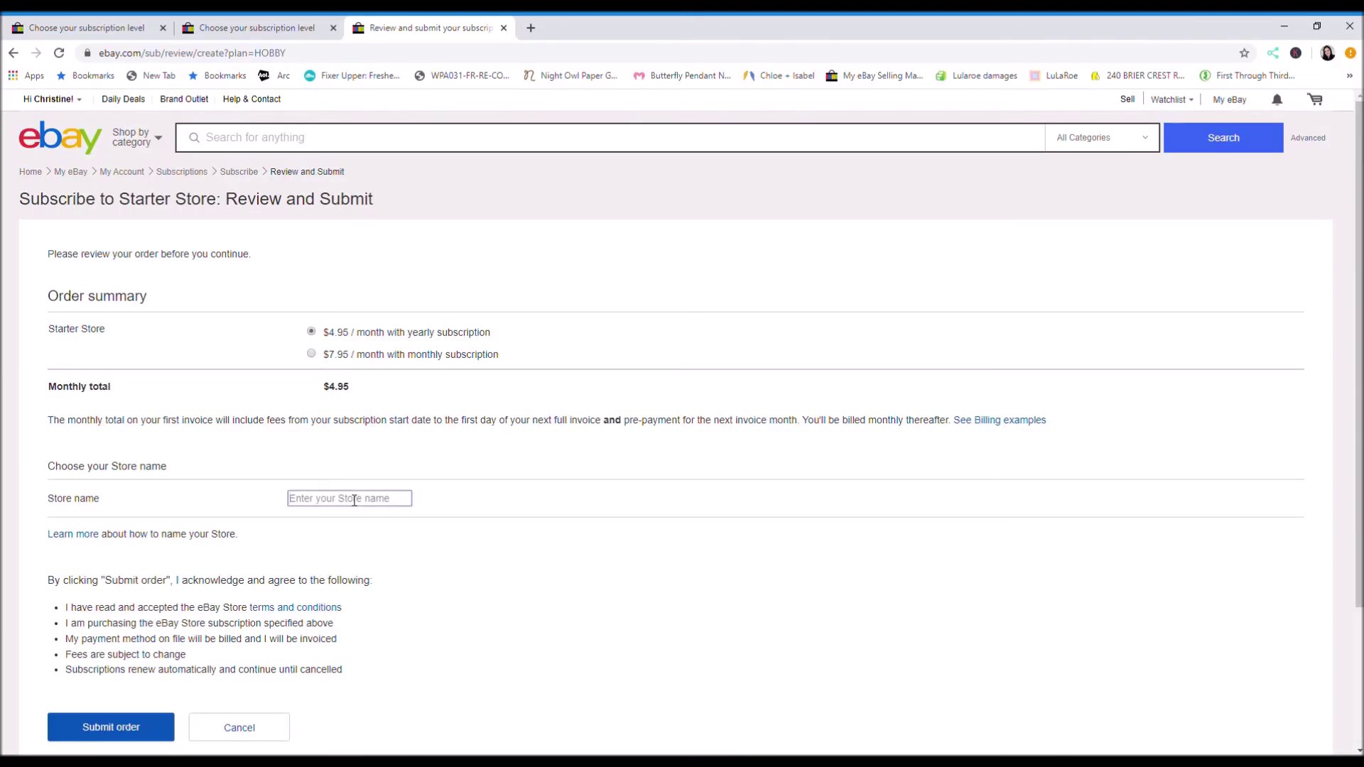
{"action": "type", "text": "Tiny House of Vintage"}
{"action": "scroll", "coordinate": [354, 500], "scroll_direction": "down", "scroll_amount": 3}
{"action": "left_click", "coordinate": [121, 547]}
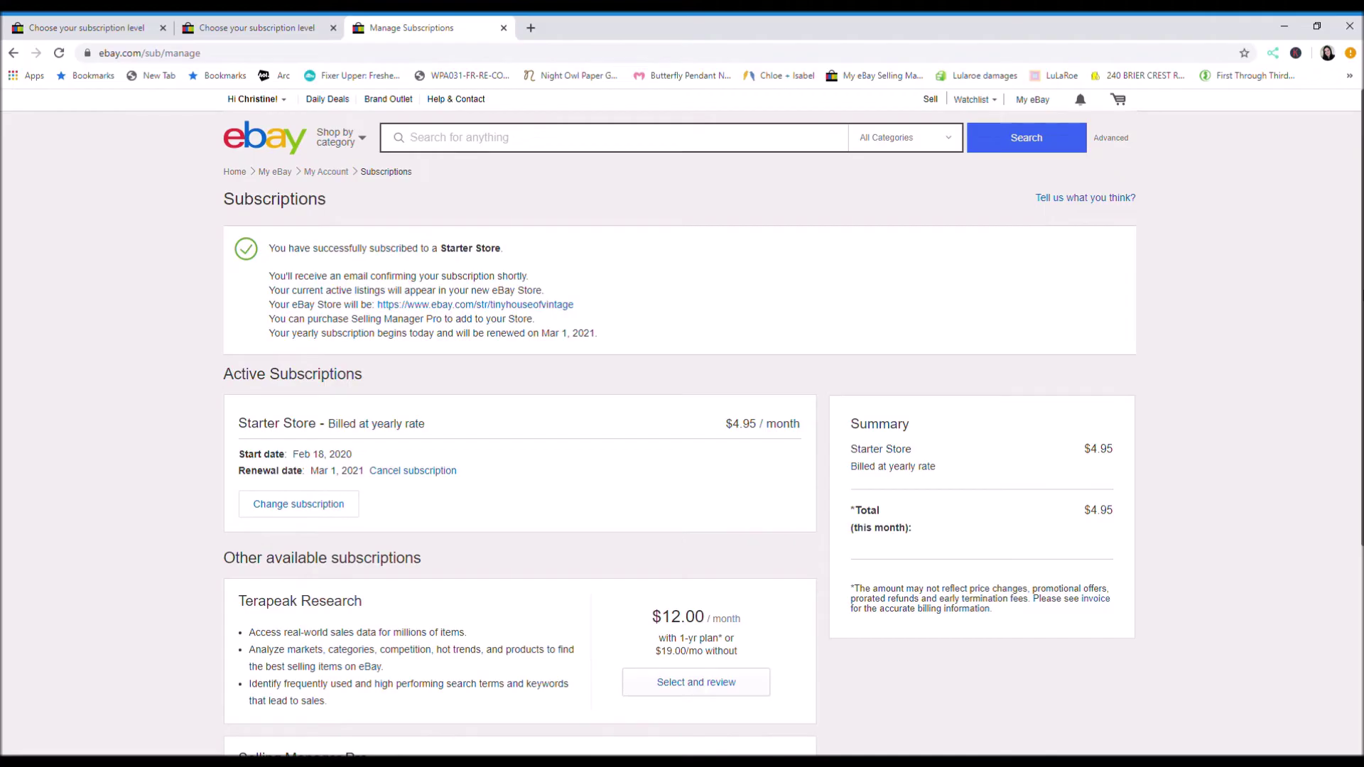
{"action": "scroll", "coordinate": [682, 423], "scroll_direction": "down", "scroll_amount": 2}
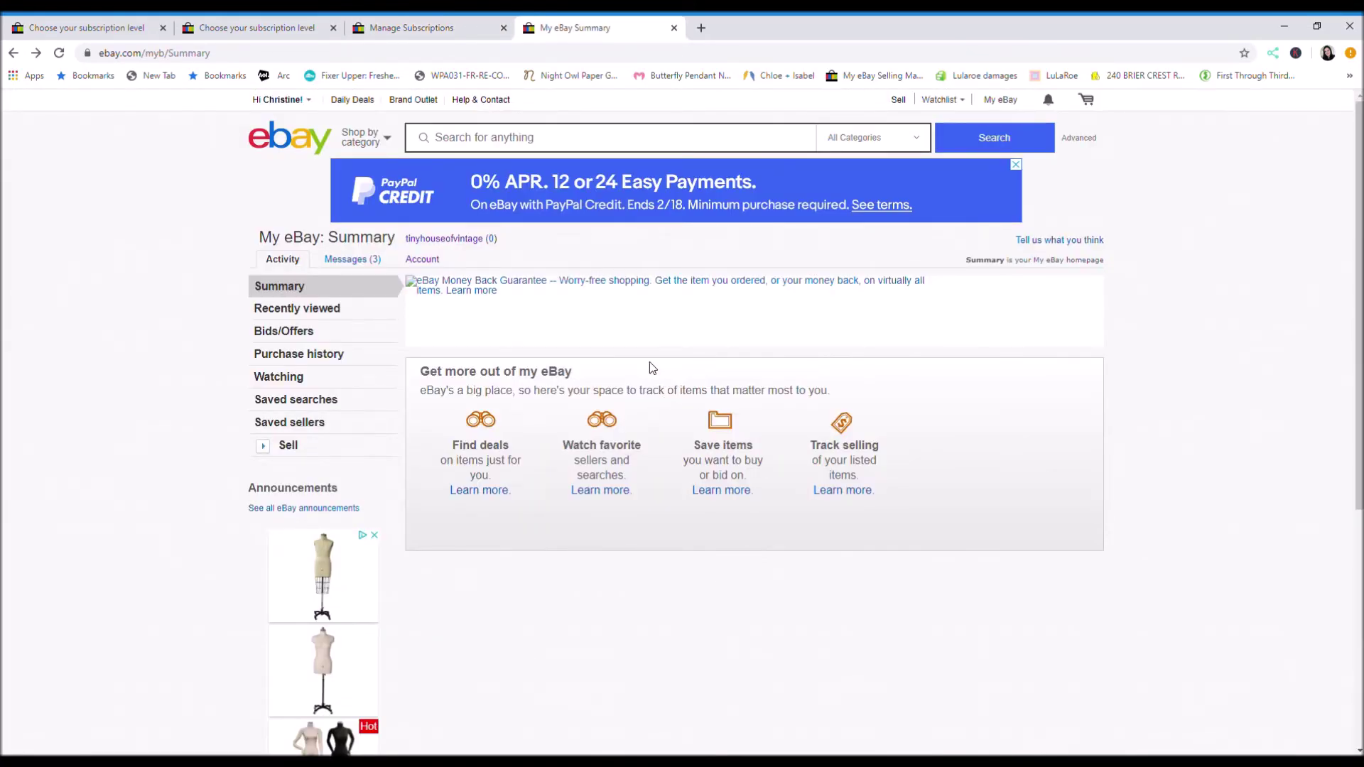
Step: Visit the new store from the seller profile and open its Edit Store page through the store management
{"action": "left_click", "coordinate": [458, 240]}
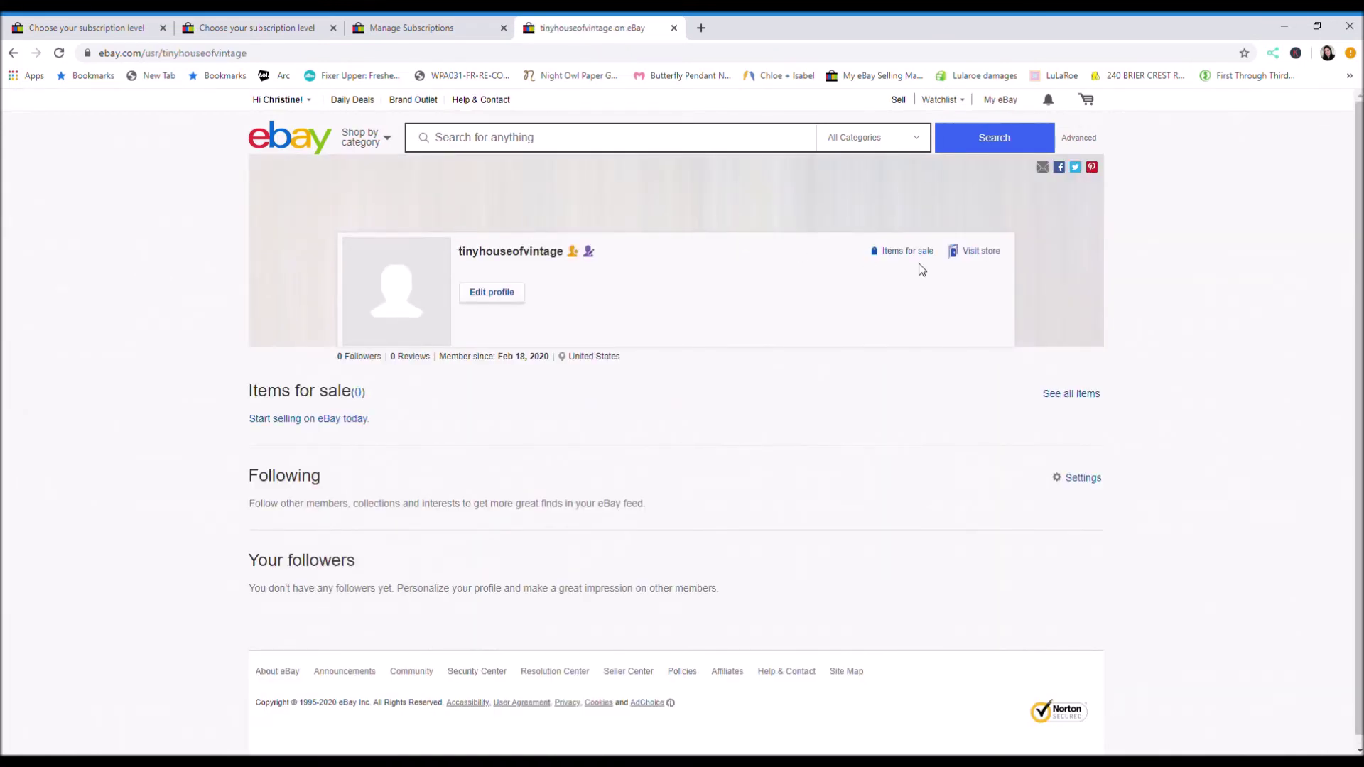
{"action": "left_click", "coordinate": [982, 251]}
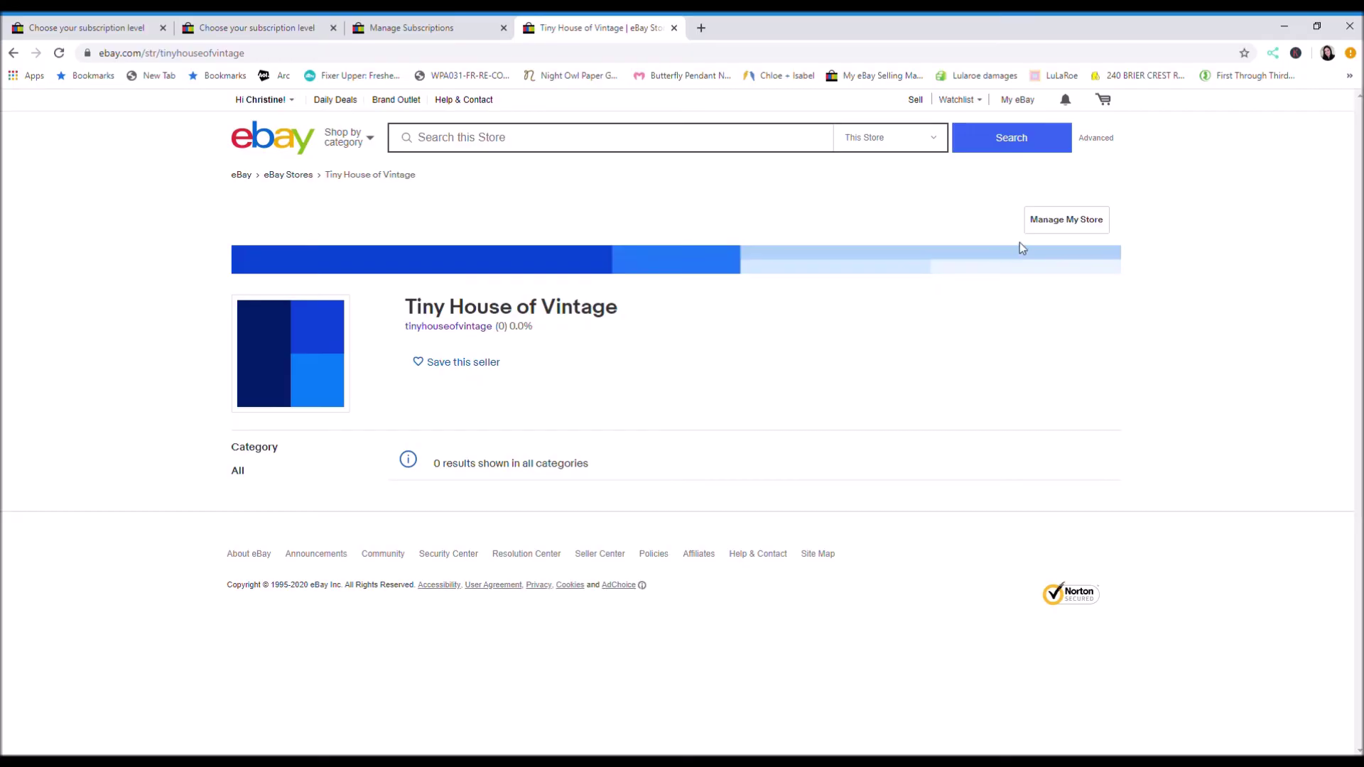
{"action": "left_click", "coordinate": [1057, 231]}
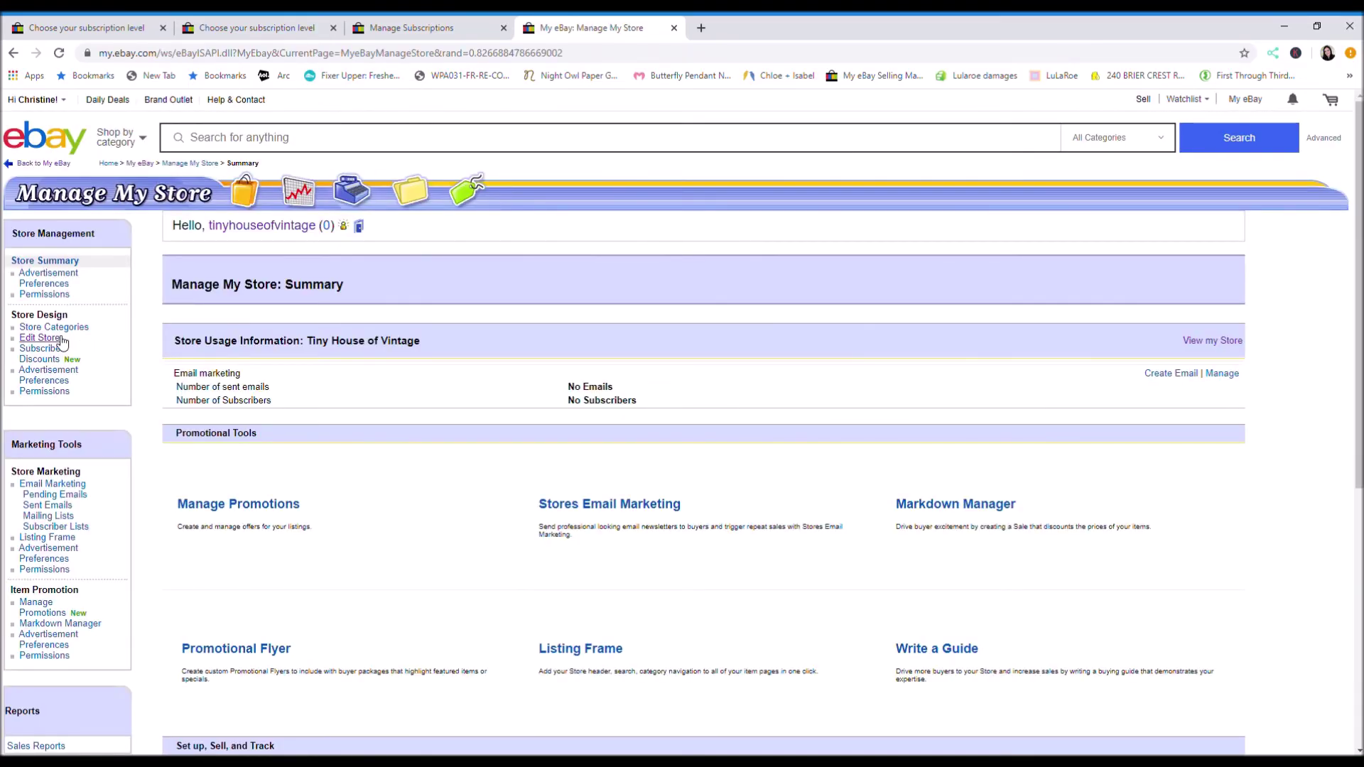
{"action": "left_click", "coordinate": [54, 340]}
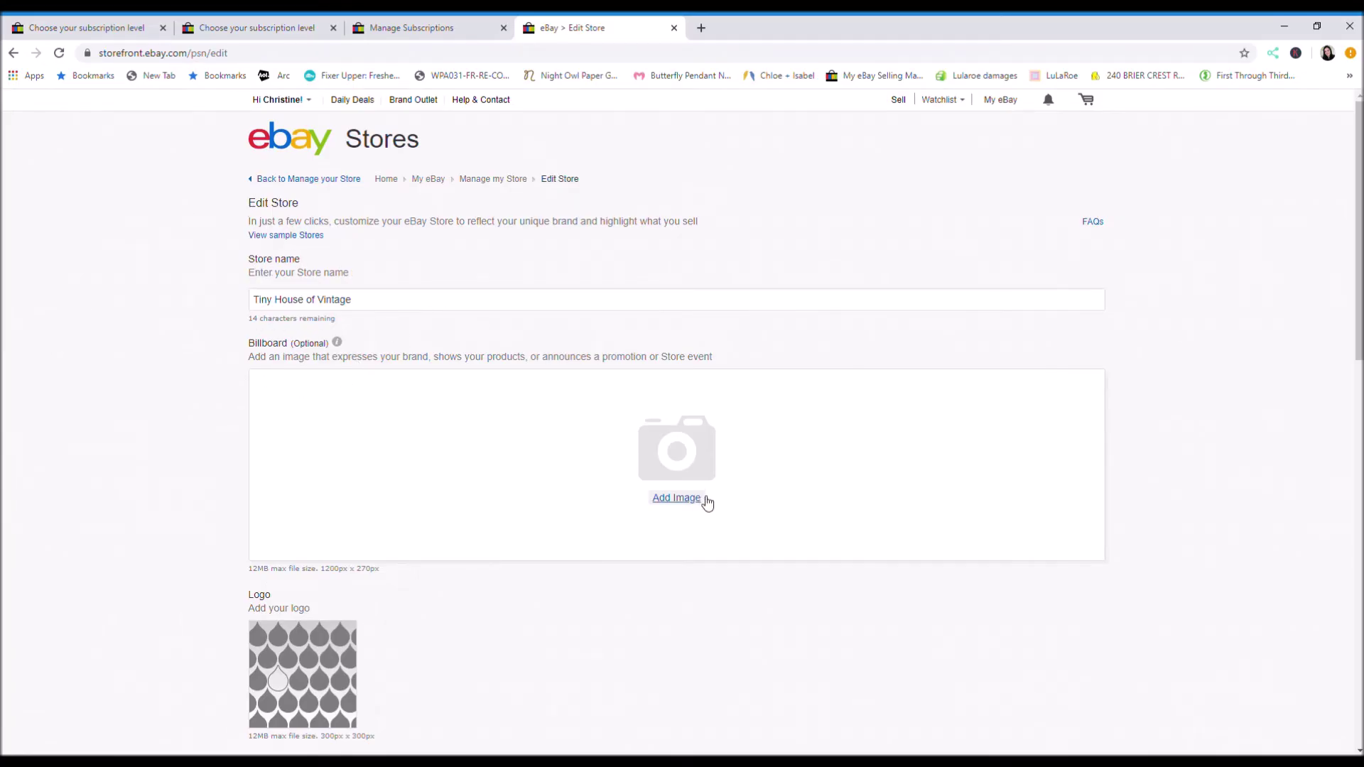
{"action": "scroll", "coordinate": [686, 462], "scroll_direction": "down", "scroll_amount": 3}
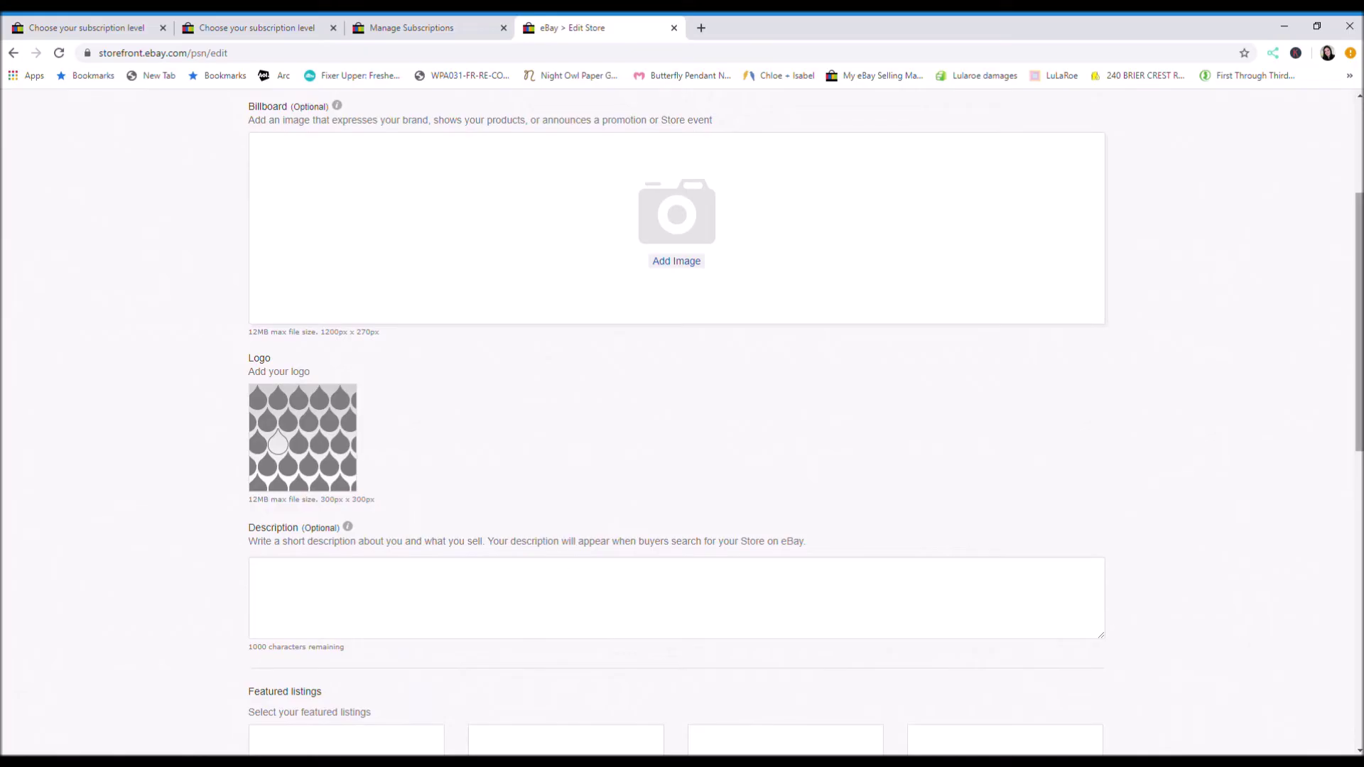
Step: Add the tiny house photo collage as the store's billboard and the pink rose image as its logo, and view the updated store page
{"action": "scroll", "coordinate": [588, 381], "scroll_direction": "down", "scroll_amount": 7}
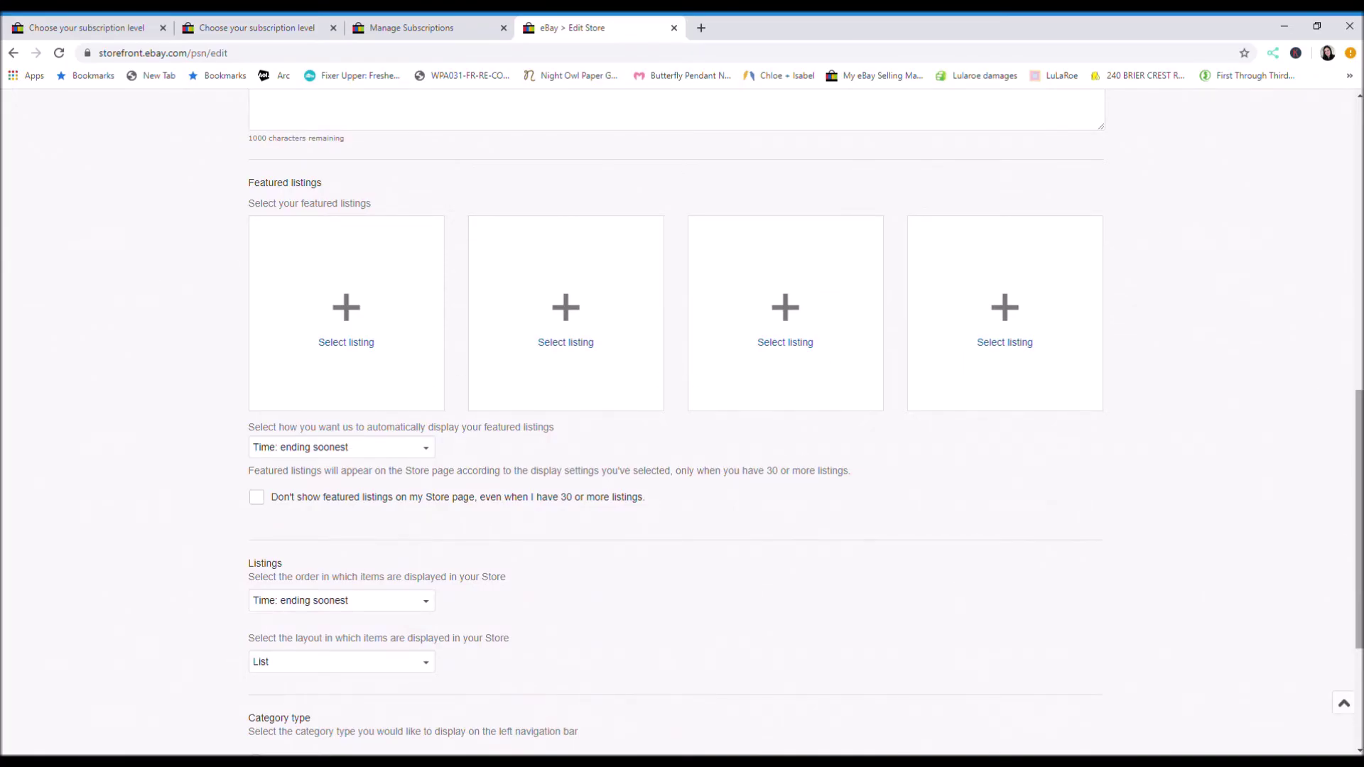
{"action": "scroll", "coordinate": [956, 588], "scroll_direction": "down", "scroll_amount": 3}
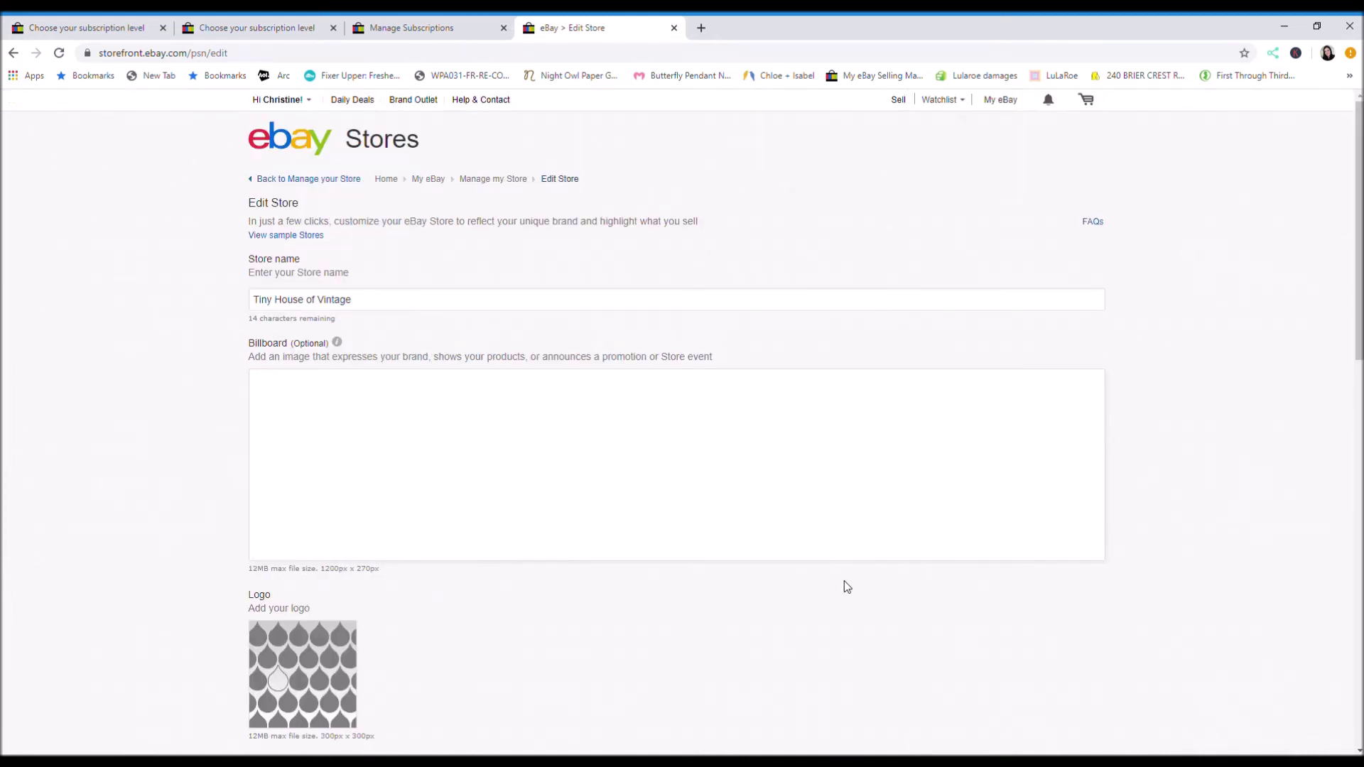
{"action": "scroll", "coordinate": [759, 435], "scroll_direction": "down", "scroll_amount": 3}
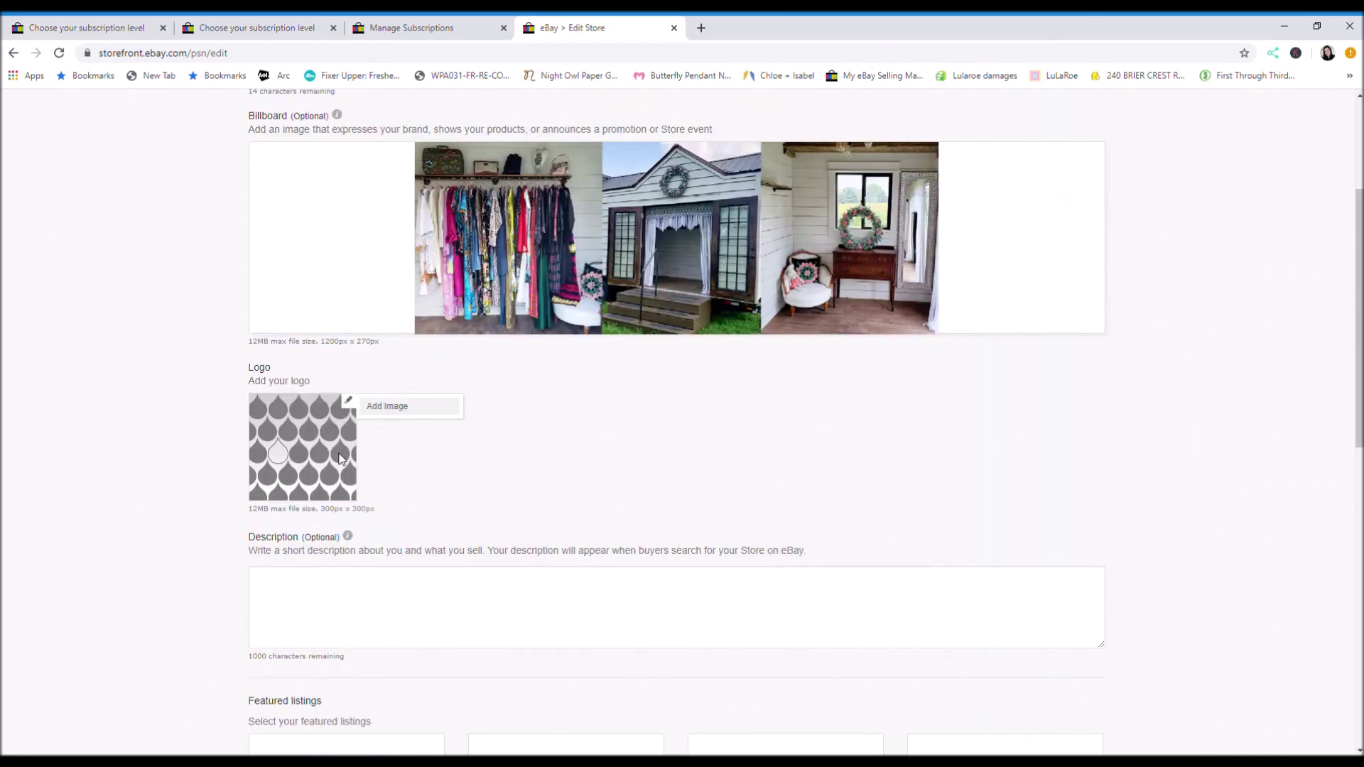
{"action": "mouse_move", "coordinate": [345, 430]}
{"action": "left_click", "coordinate": [376, 410]}
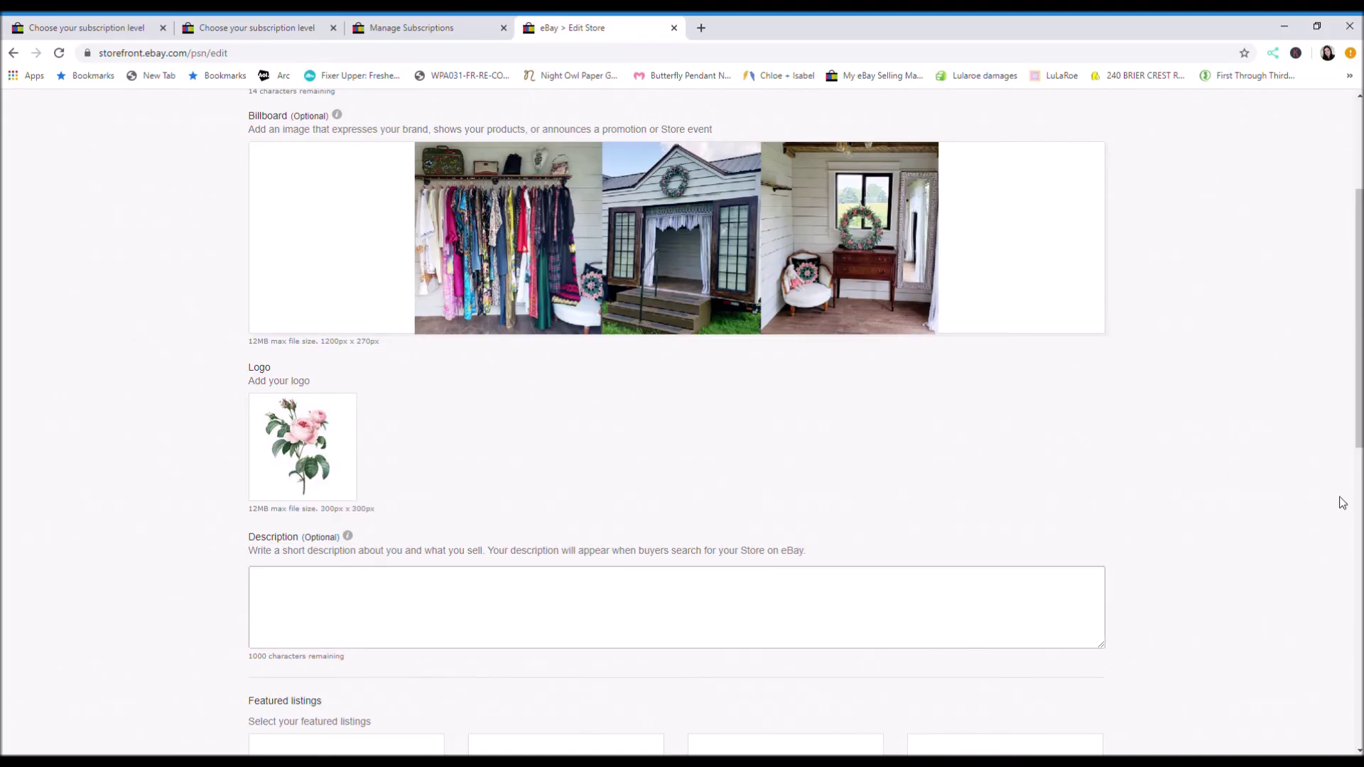
{"action": "scroll", "coordinate": [1340, 502], "scroll_direction": "down", "scroll_amount": 10}
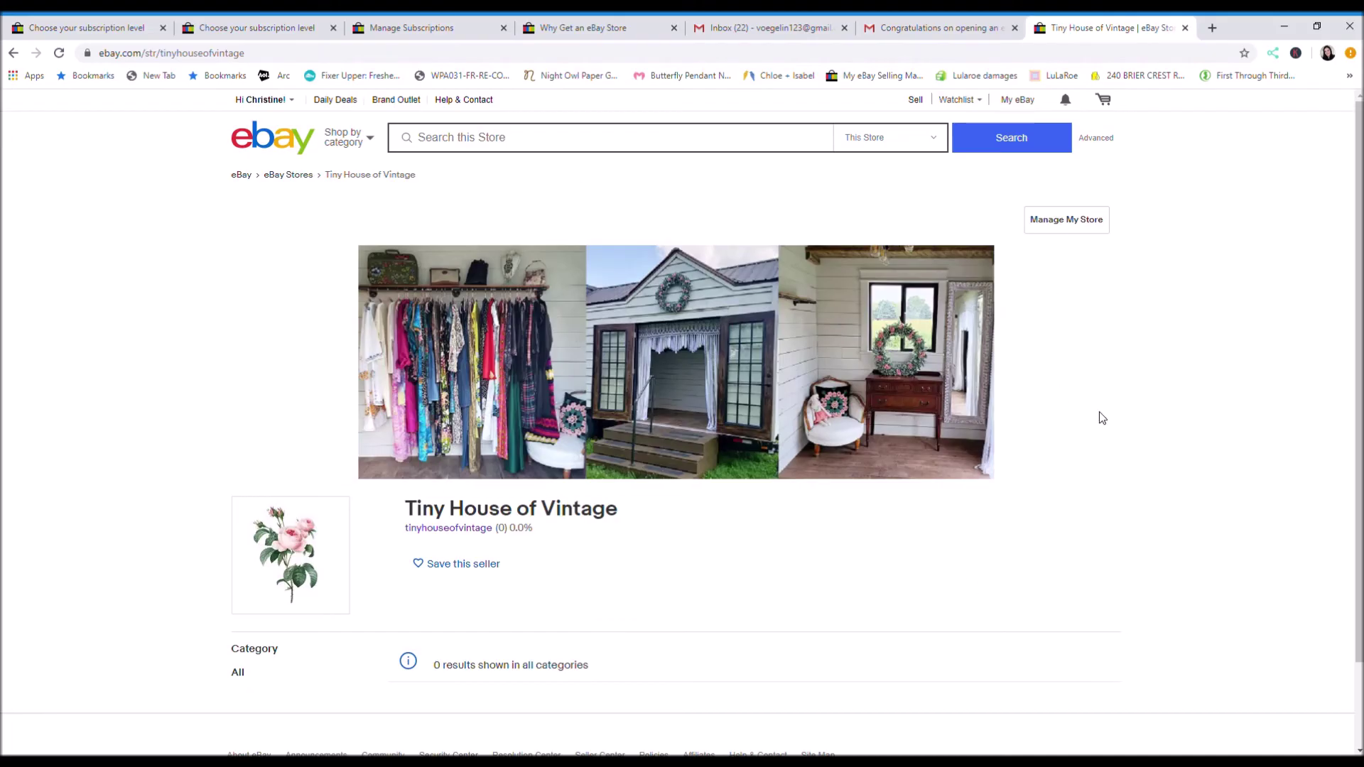
{"action": "scroll", "coordinate": [683, 422], "scroll_direction": "down", "scroll_amount": 2}
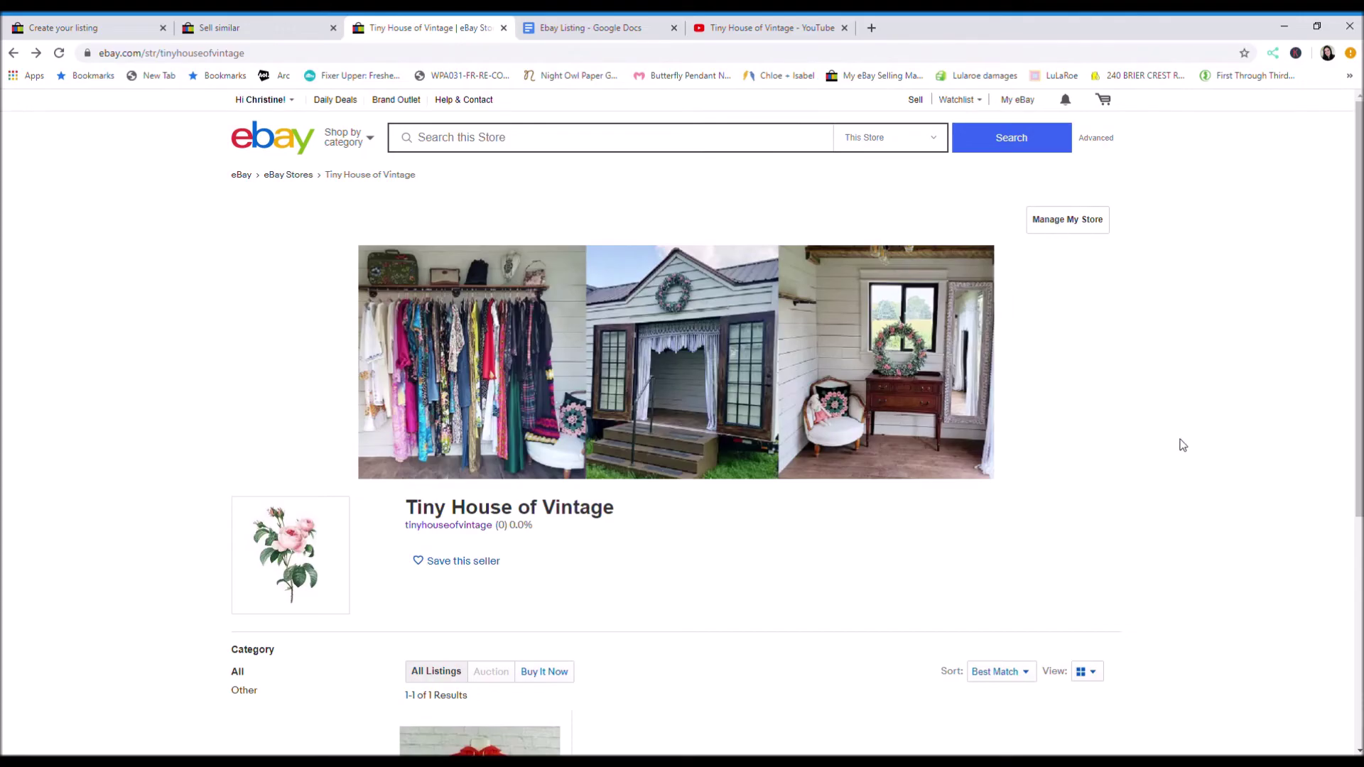
Step: Create and save the store categories ACCESSORIES, BOTTOMS, DRESSES, HANDBAGS, HOME GOODS, JACKETS, JEWELRY, SHOES, SWEATERS, TOPS and VINTAGE TEES
{"action": "left_click", "coordinate": [1068, 220]}
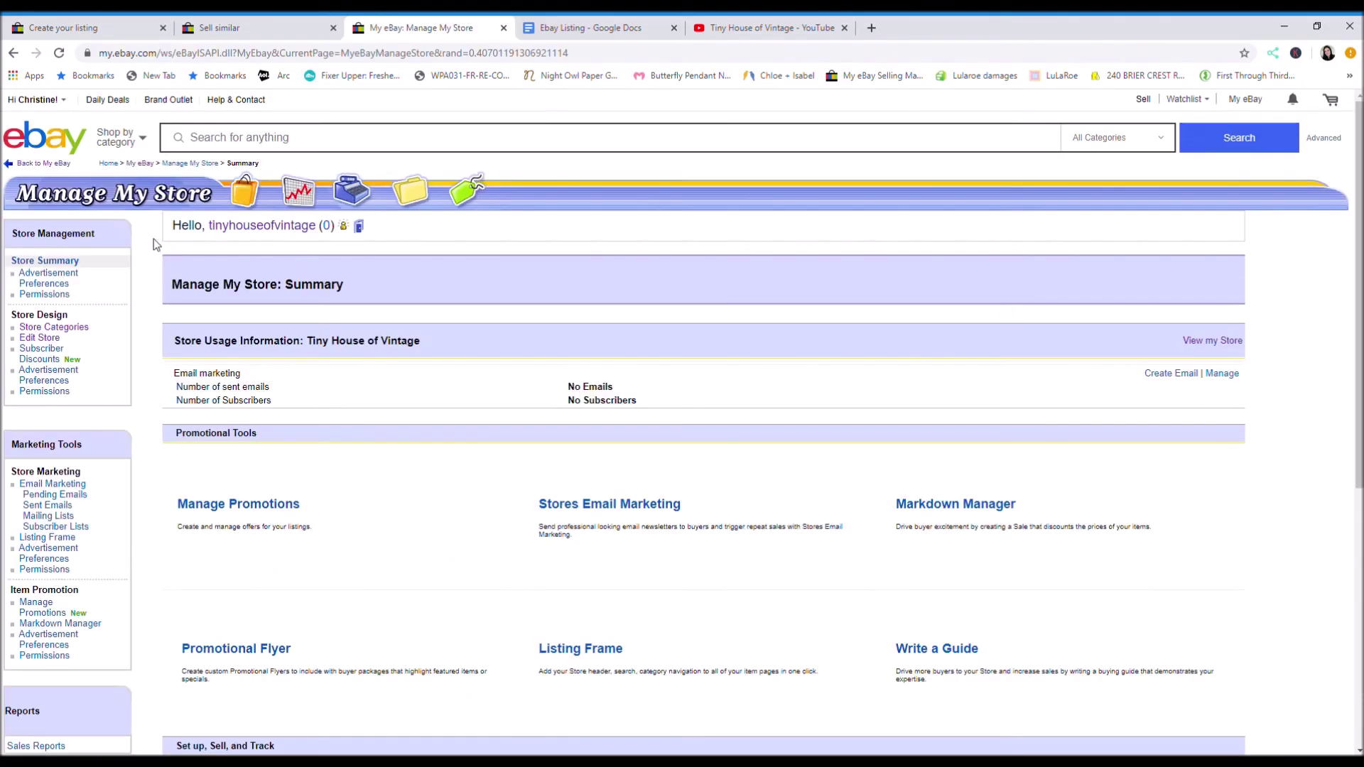
{"action": "left_click", "coordinate": [65, 328]}
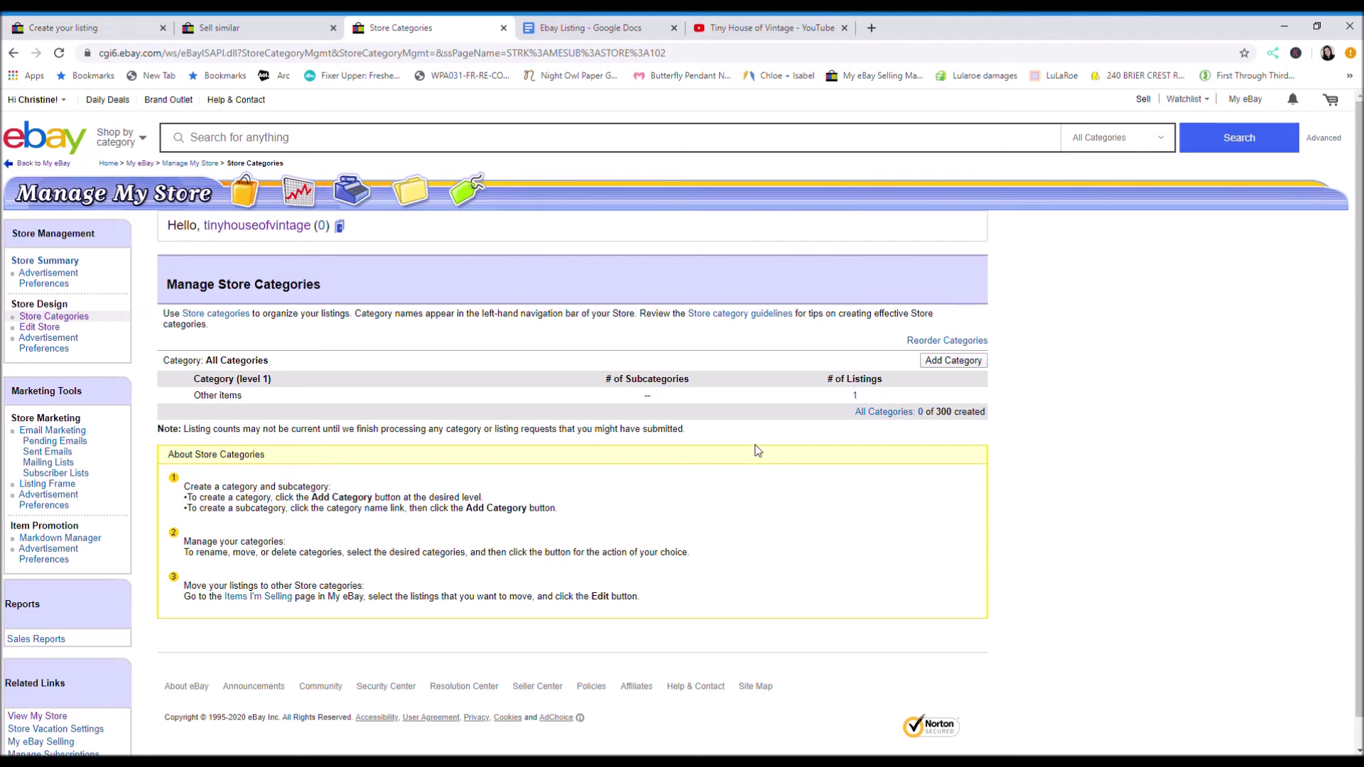
{"action": "left_click", "coordinate": [935, 364]}
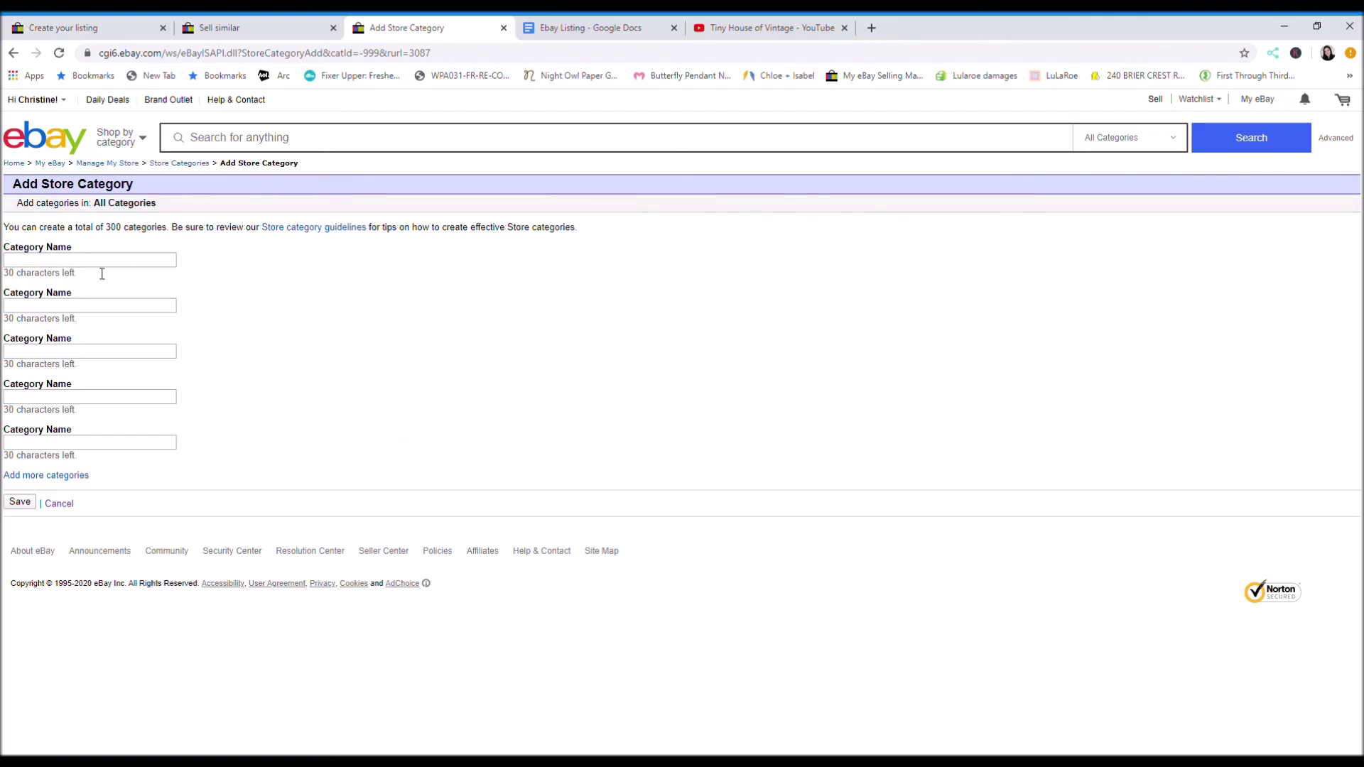
{"action": "left_click", "coordinate": [23, 263]}
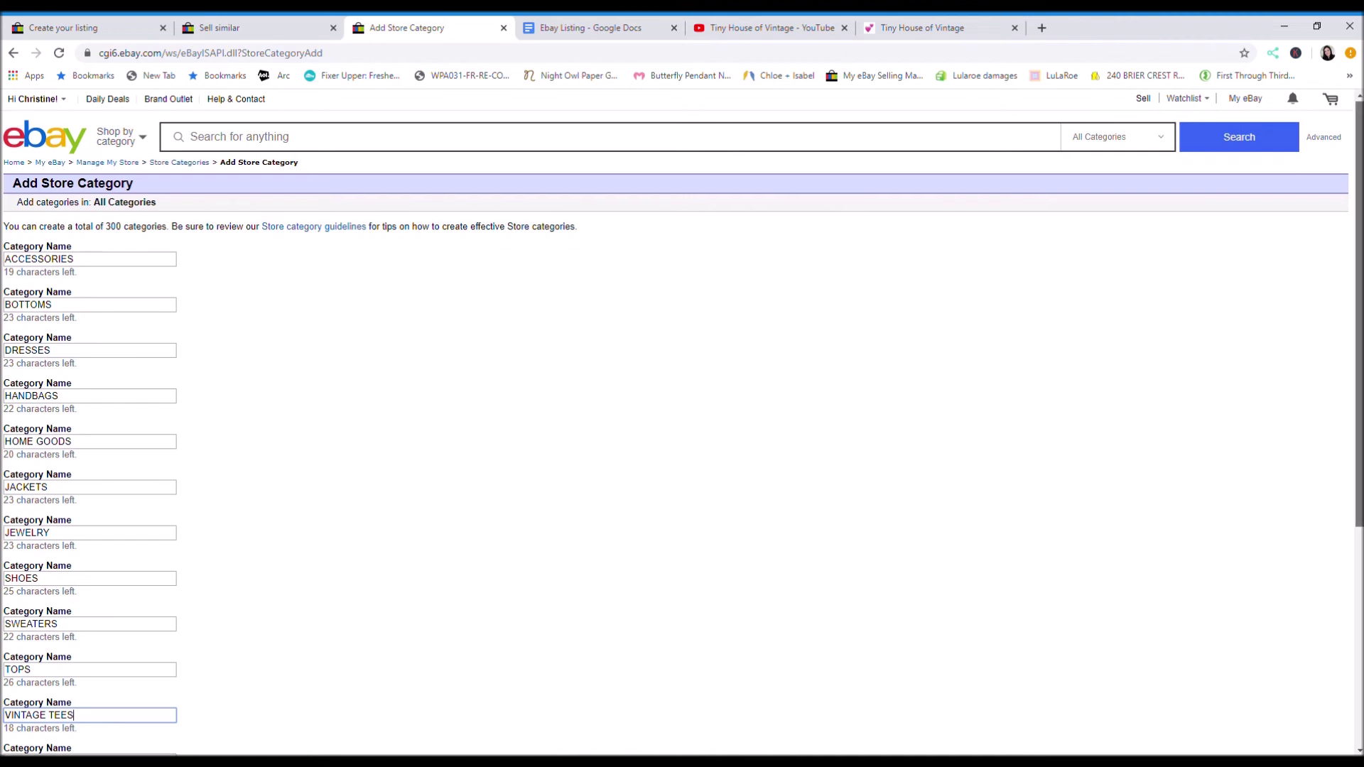
{"action": "scroll", "coordinate": [1350, 704], "scroll_direction": "down", "scroll_amount": 5}
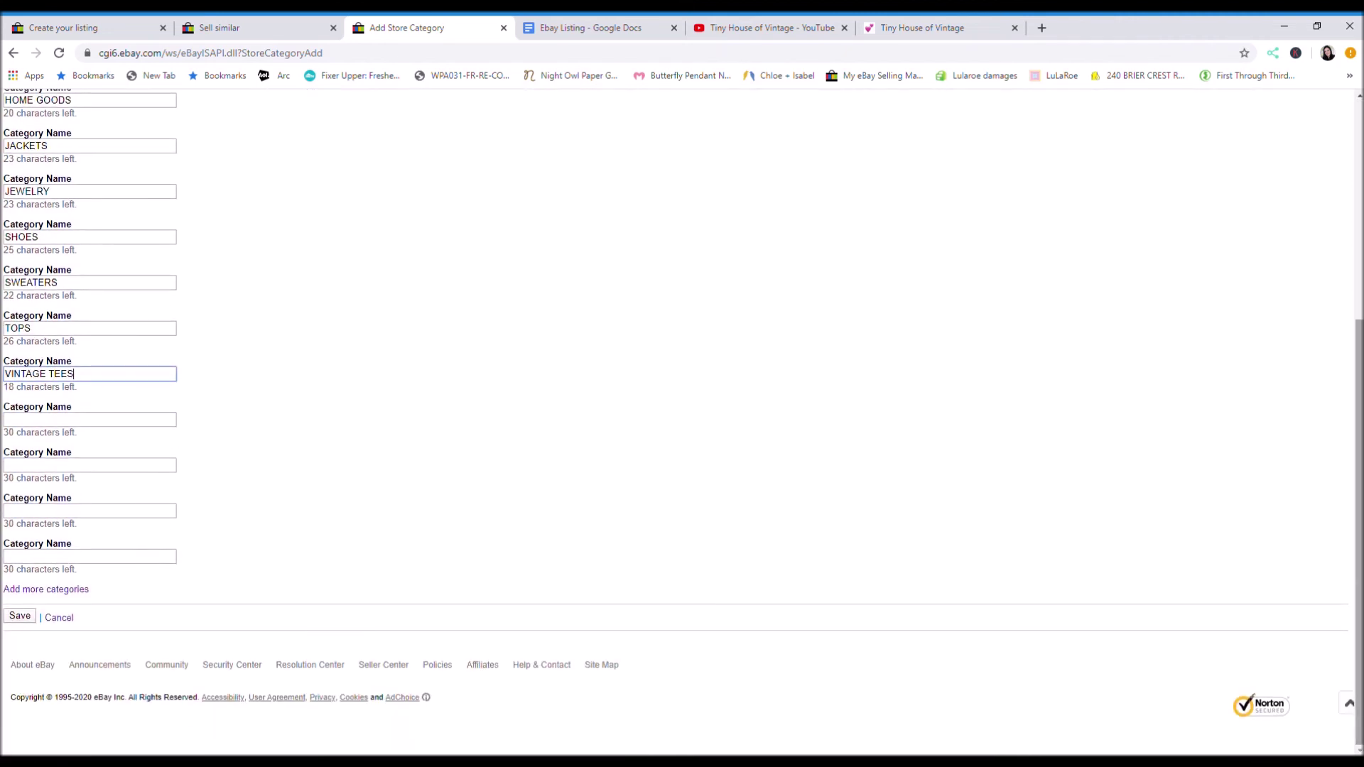
{"action": "left_click", "coordinate": [20, 618]}
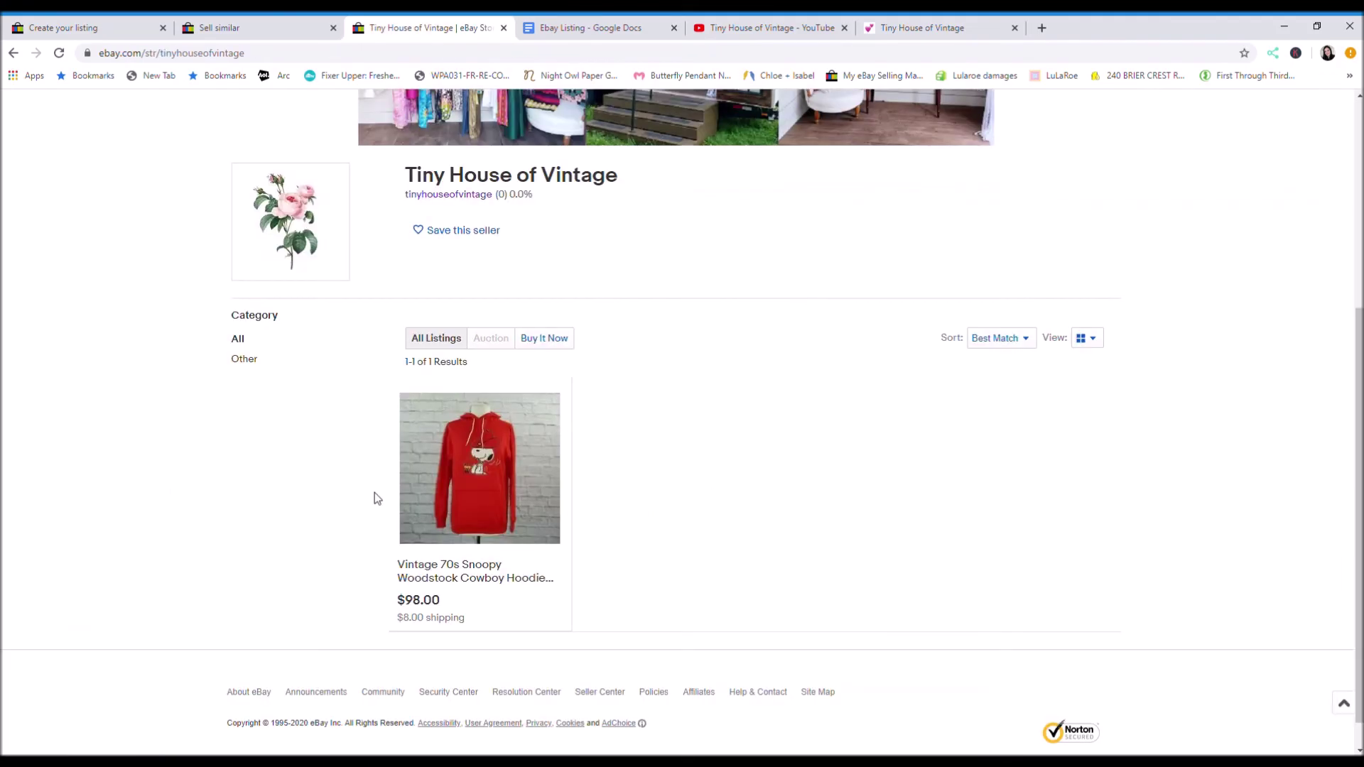
Step: Revise the Vintage 70s Snoopy hoodie listing by assigning it to one of the new store categories, and update the listing
{"action": "left_click", "coordinate": [512, 581]}
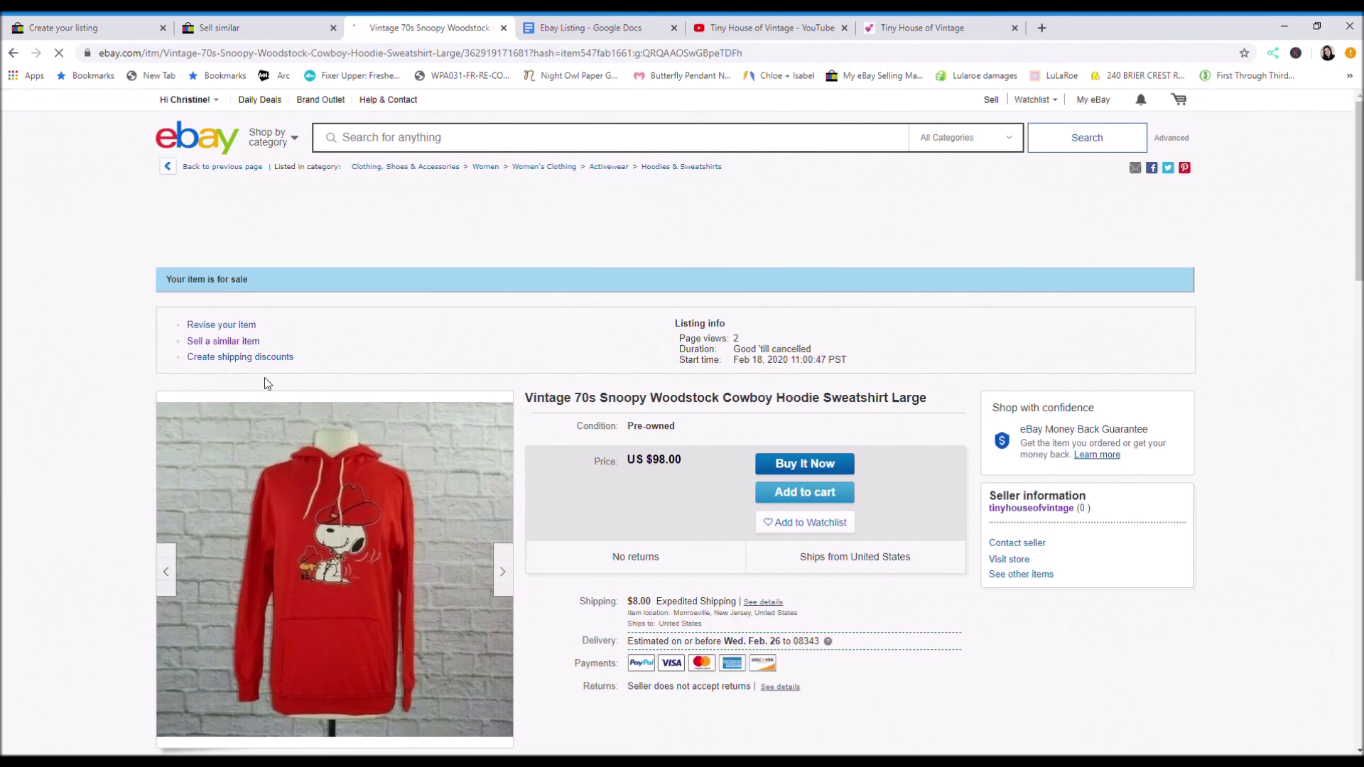
{"action": "left_click", "coordinate": [238, 326]}
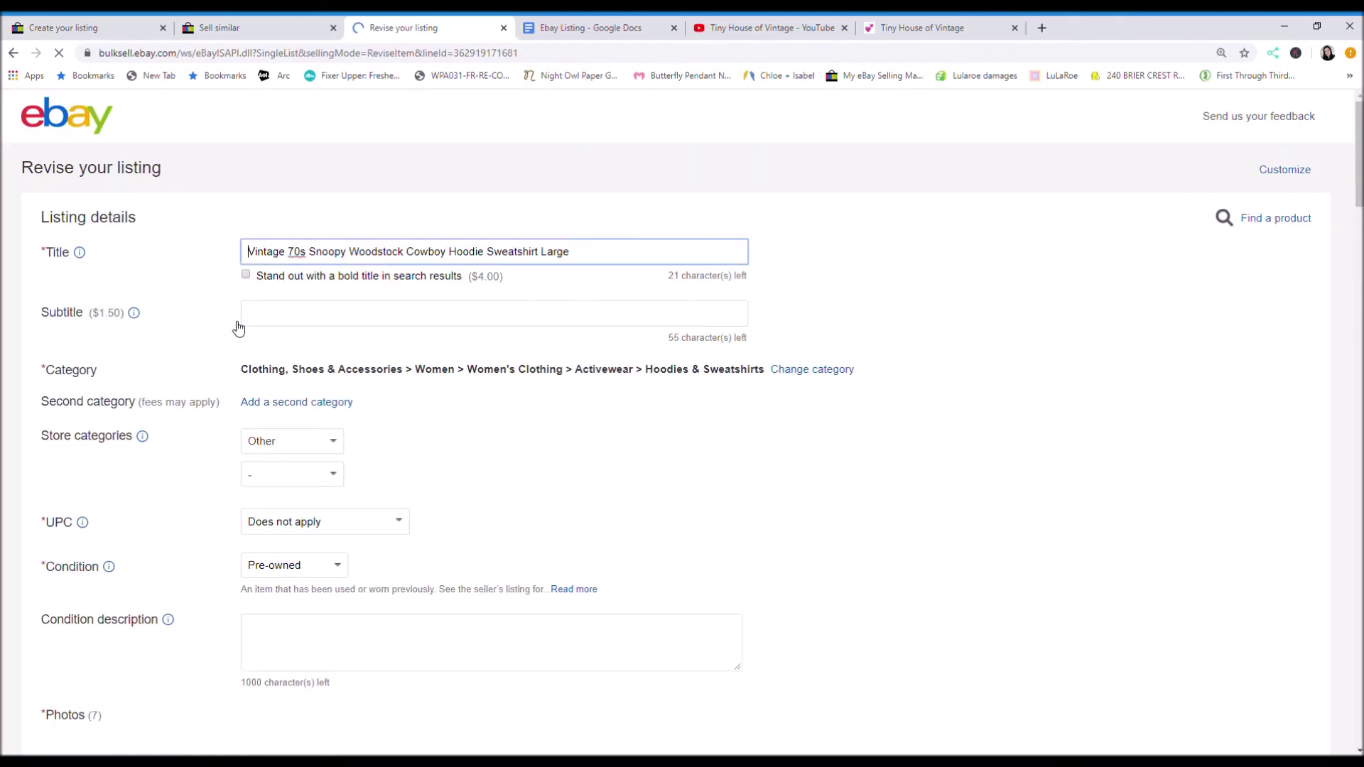
{"action": "left_click", "coordinate": [255, 442]}
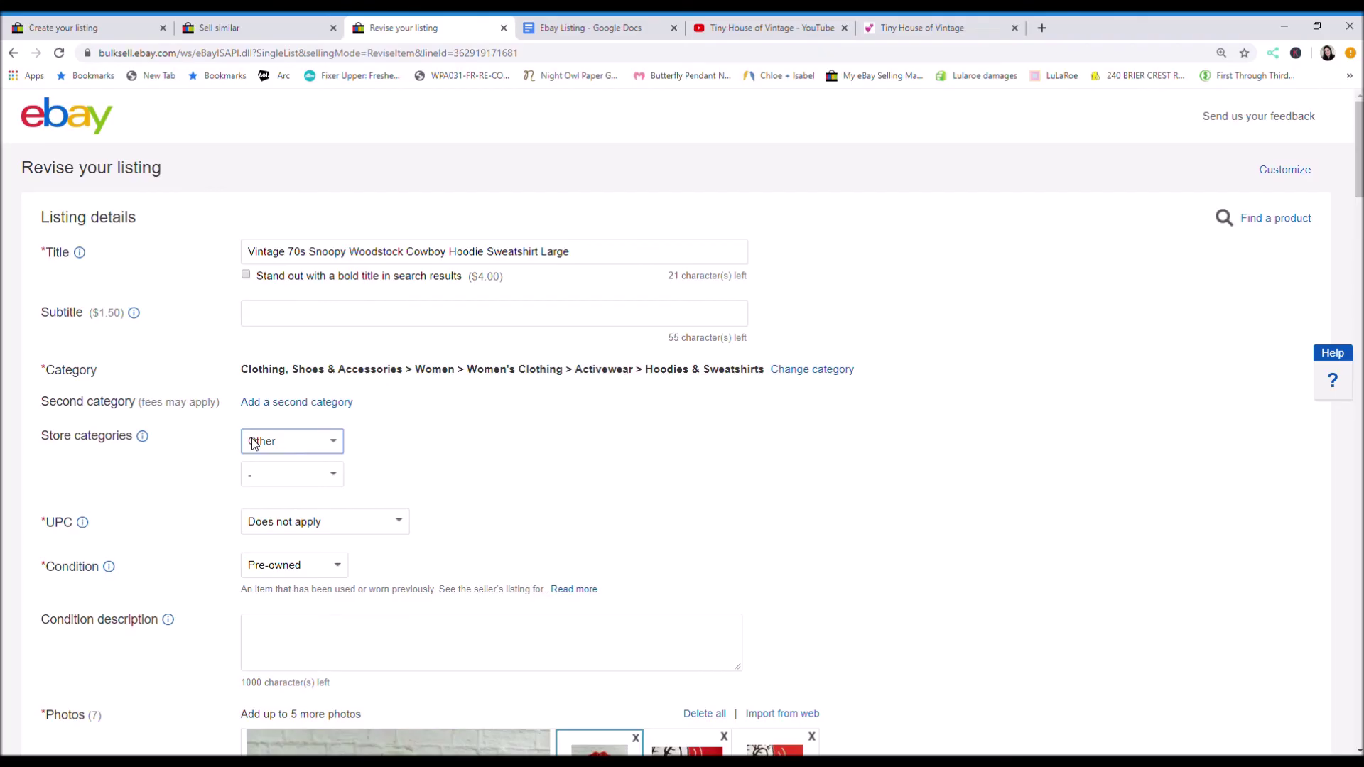
{"action": "left_click", "coordinate": [272, 652]}
{"action": "left_click_drag", "start_coordinate": [1359, 151], "coordinate": [1359, 680]}
{"action": "scroll", "coordinate": [1178, 684], "scroll_direction": "down", "scroll_amount": 2}
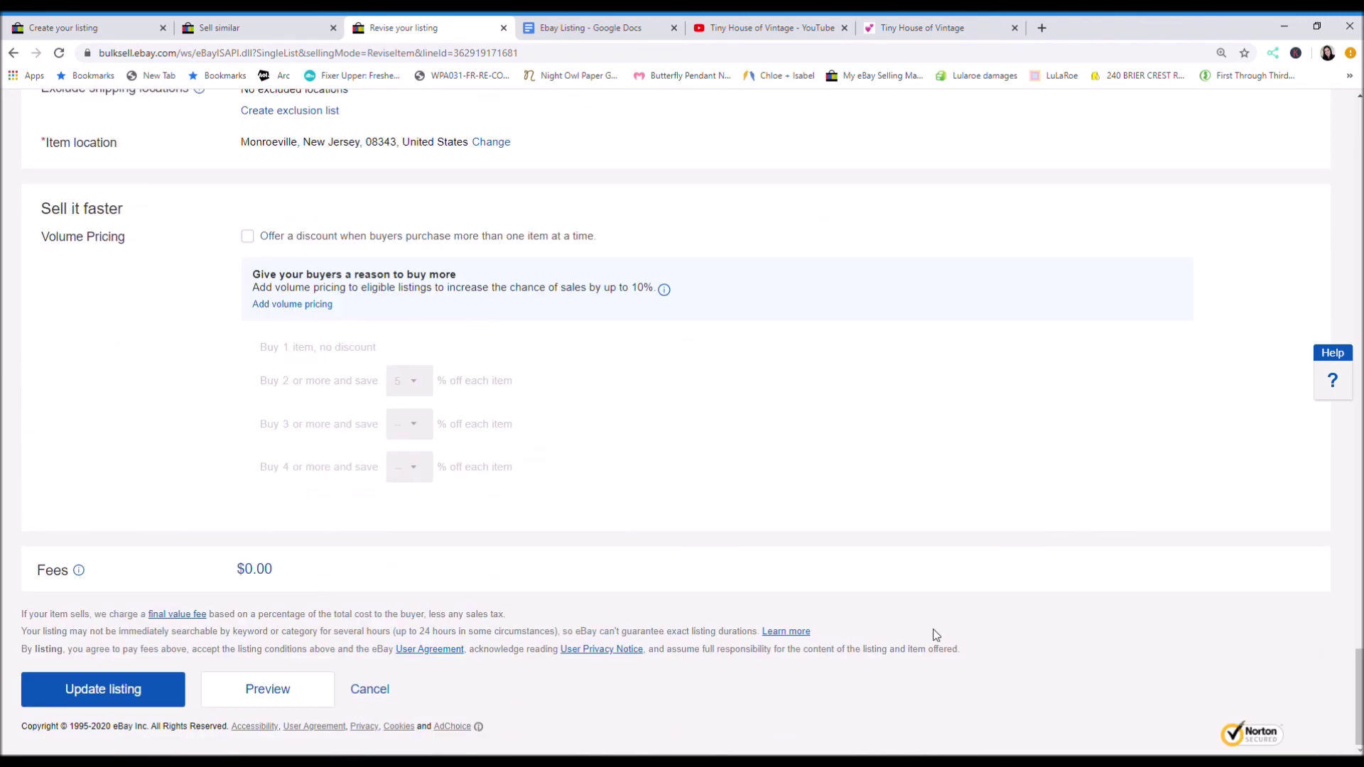
{"action": "left_click", "coordinate": [114, 686]}
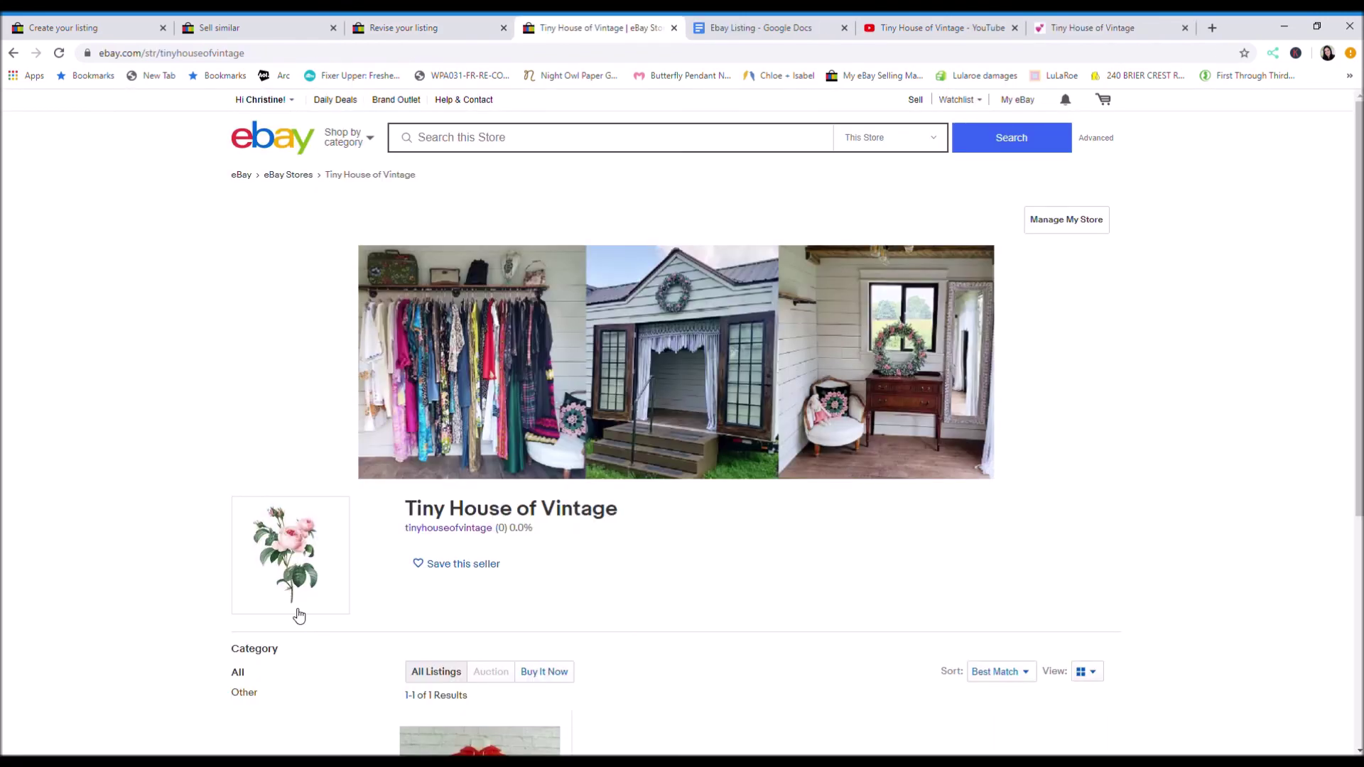
Step: Check the category list and the hoodie listing on the Tiny House of Vintage store page
{"action": "left_click_drag", "start_coordinate": [1358, 306], "coordinate": [1359, 464]}
{"action": "scroll", "coordinate": [682, 427], "scroll_direction": "down", "scroll_amount": 2}
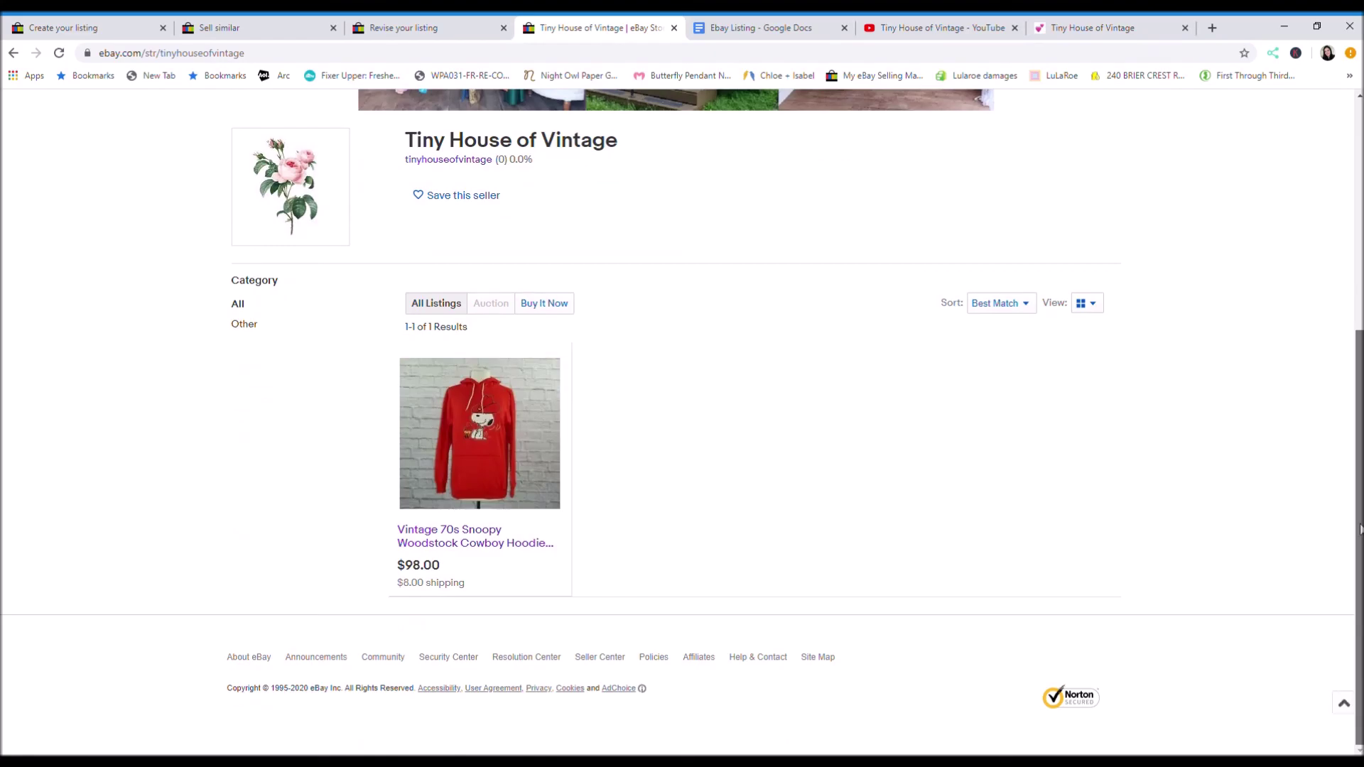
{"action": "scroll", "coordinate": [1349, 496], "scroll_direction": "up", "scroll_amount": 2}
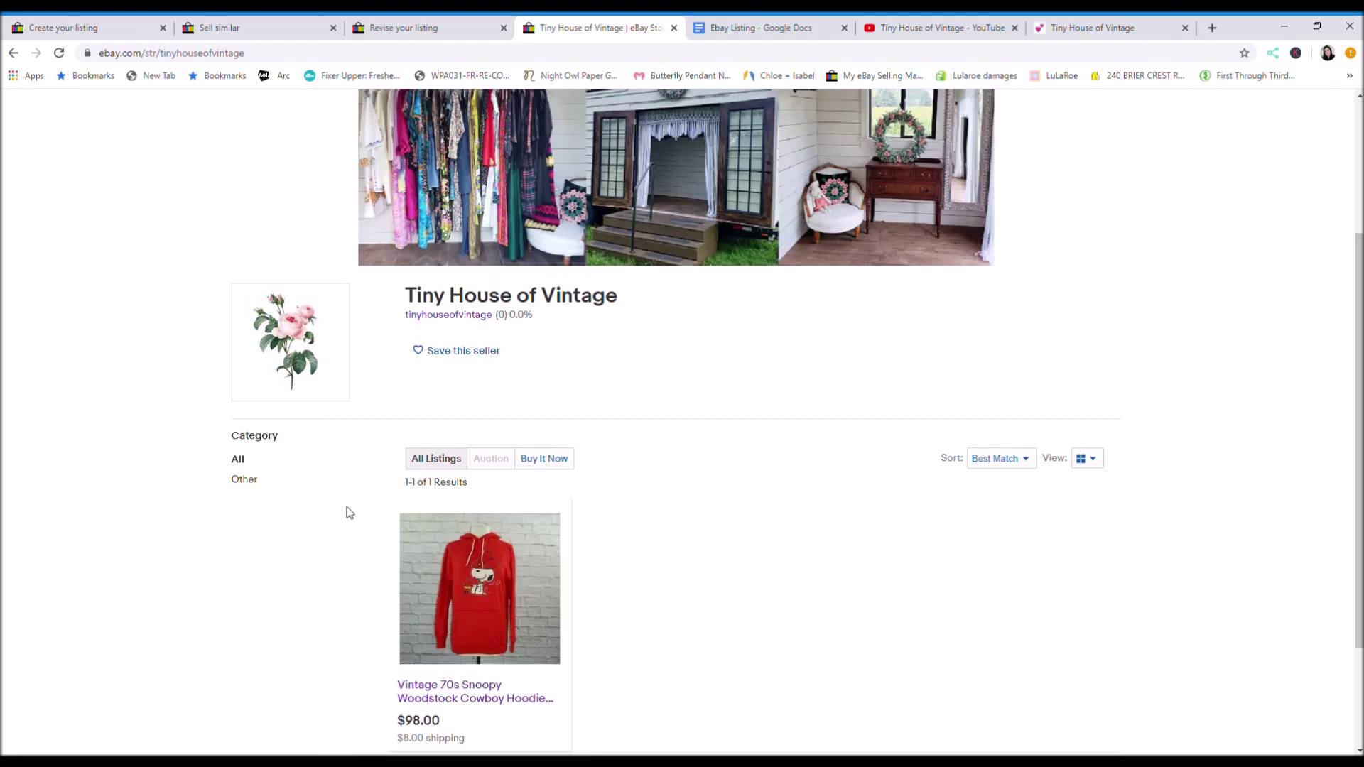